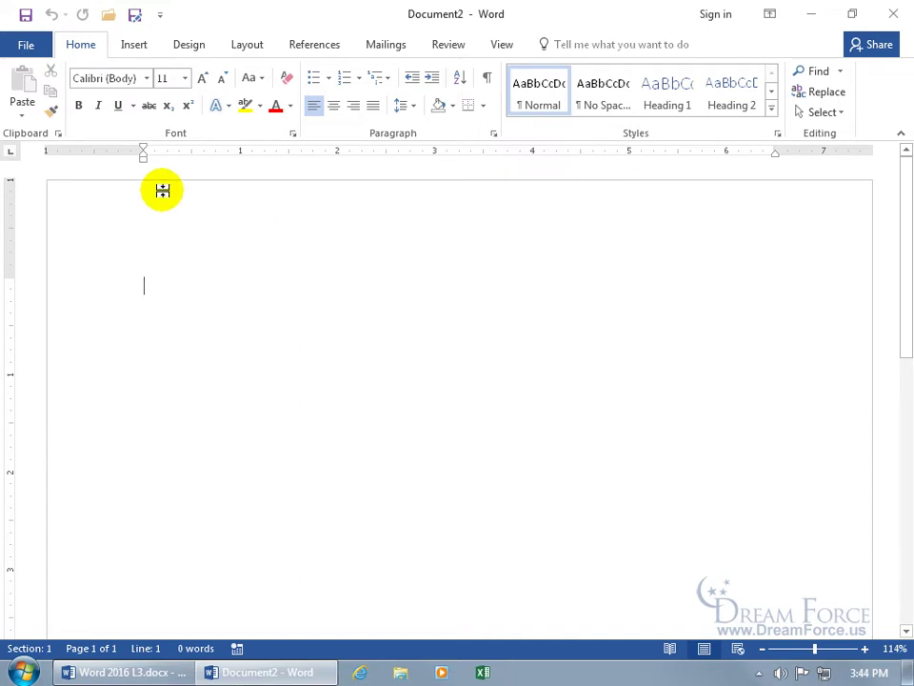
# Step: Save the new blank document on the Desktop under the name Master
pyautogui.click(27, 17)
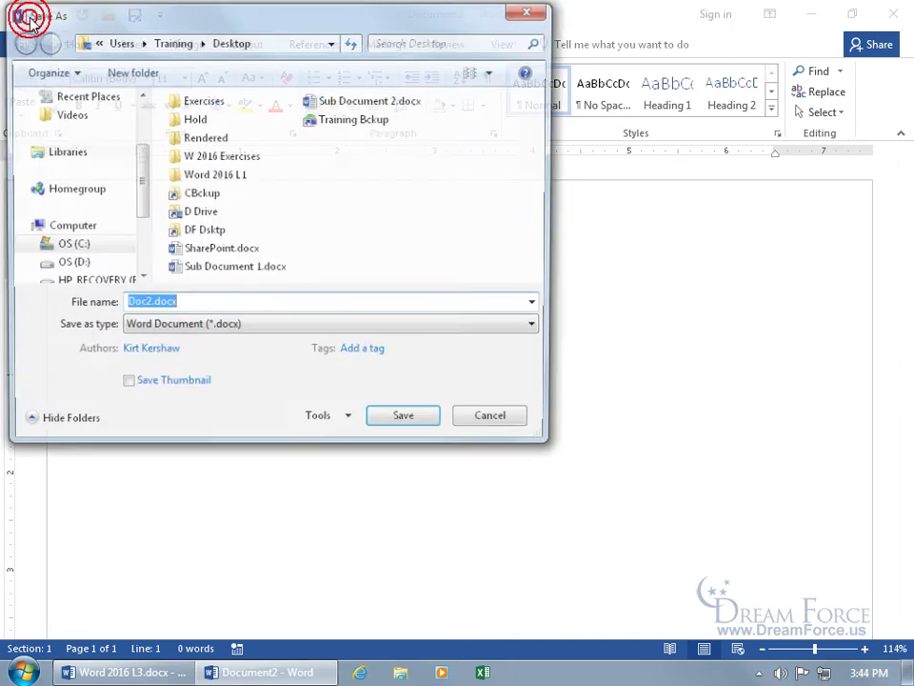
pyautogui.moveTo(57, 16); pyautogui.dragTo(280, 147)
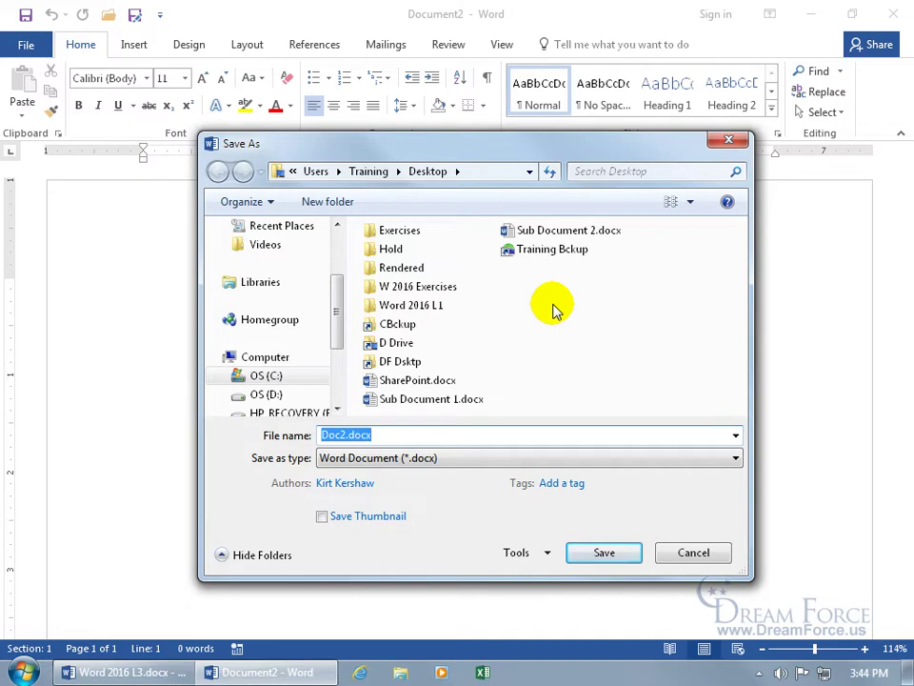
pyautogui.write('Master')
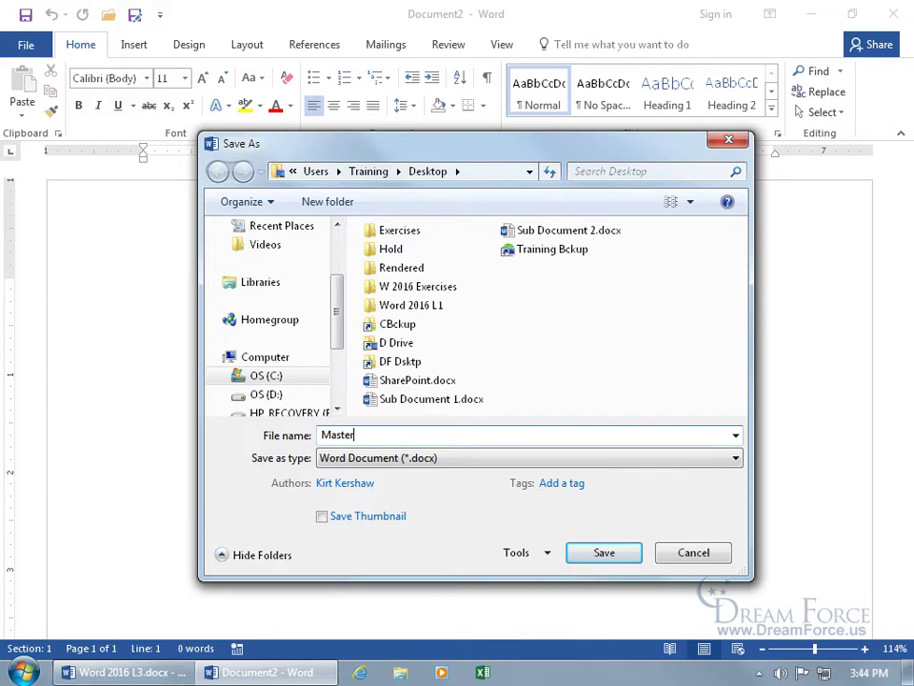
pyautogui.press('Return')
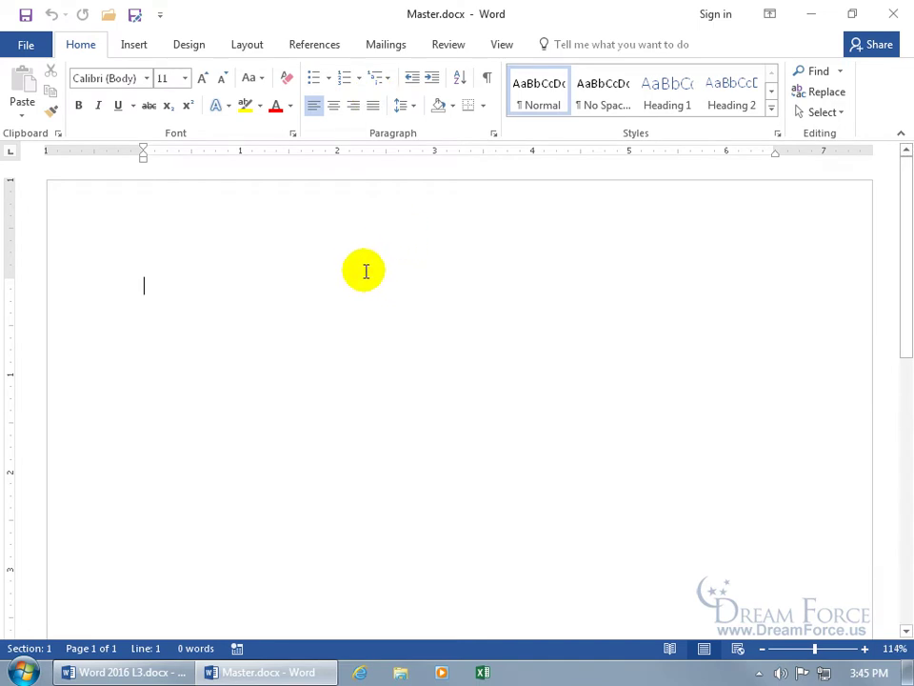
# Step: Switch Master.docx to Outline view and show the Master Document tools
pyautogui.click(503, 45)
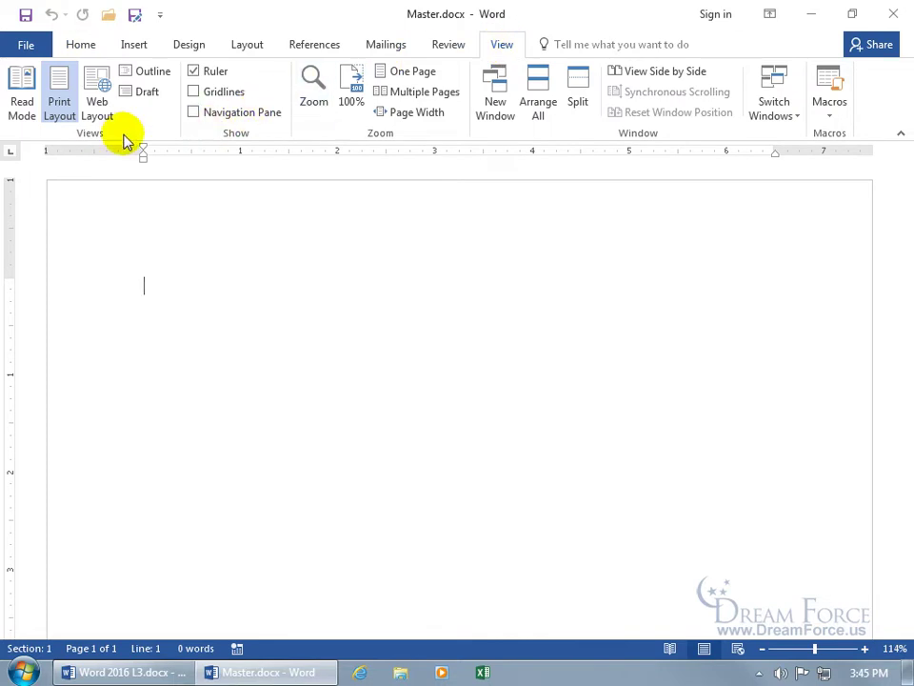
pyautogui.click(148, 72)
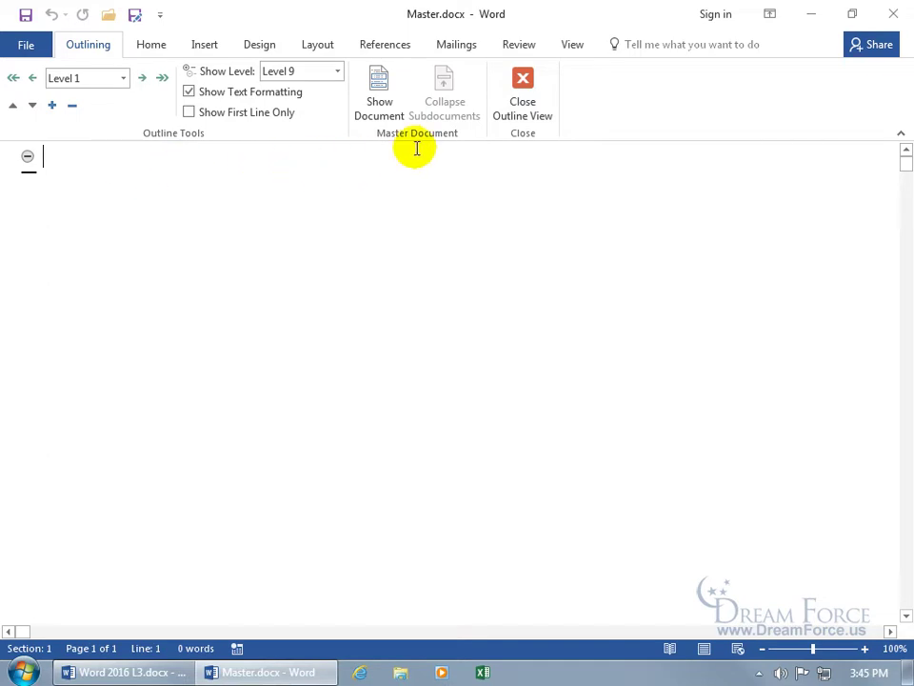
pyautogui.click(381, 103)
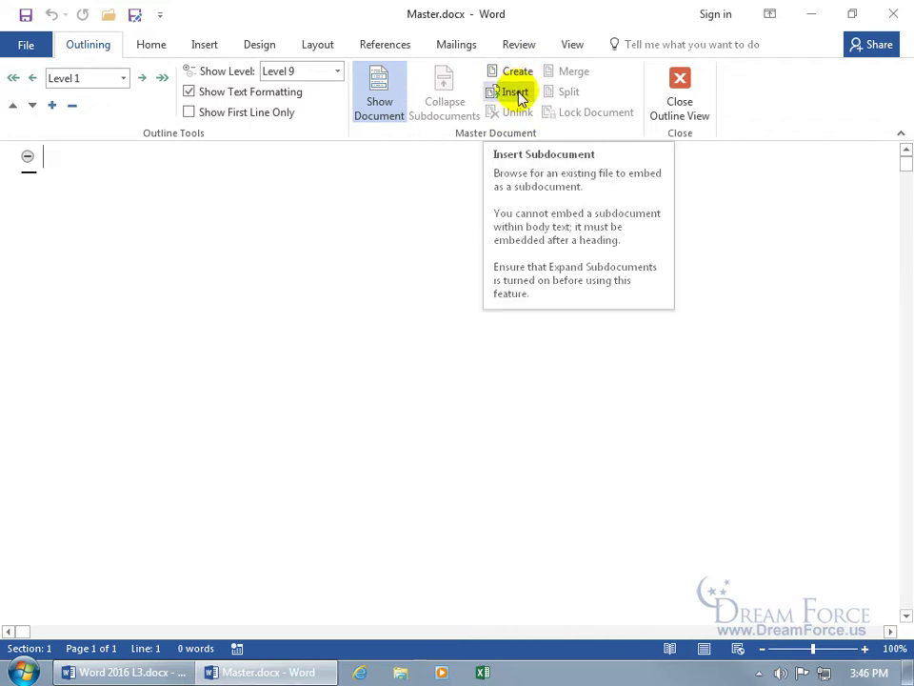
# Step: Insert Sub Document 1.docx (THERE IS NO OTHER WAY) as a subdocument and look over it
pyautogui.click(515, 92)
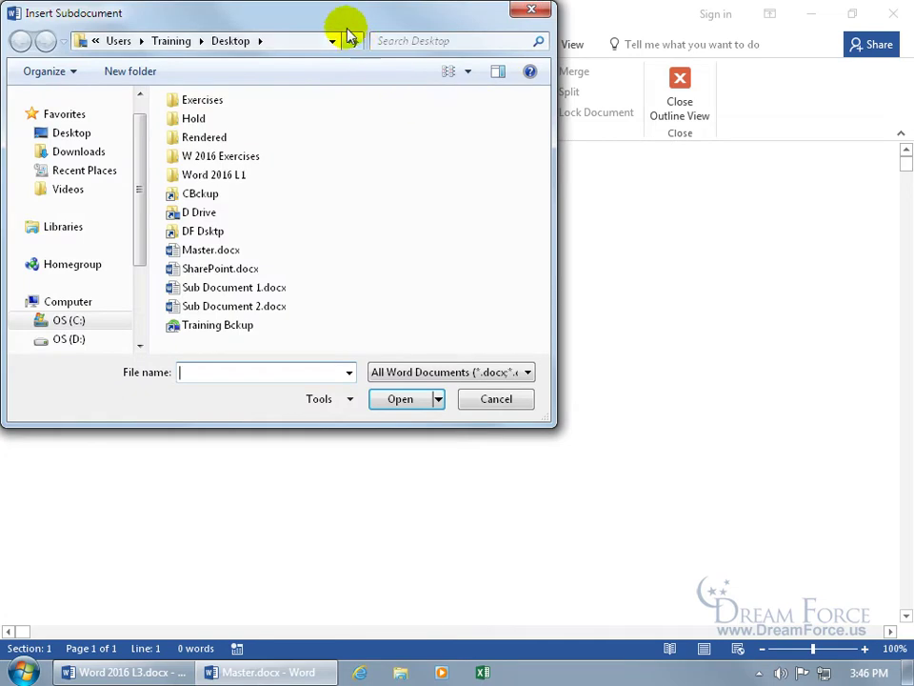
pyautogui.moveTo(346, 26); pyautogui.dragTo(488, 99)
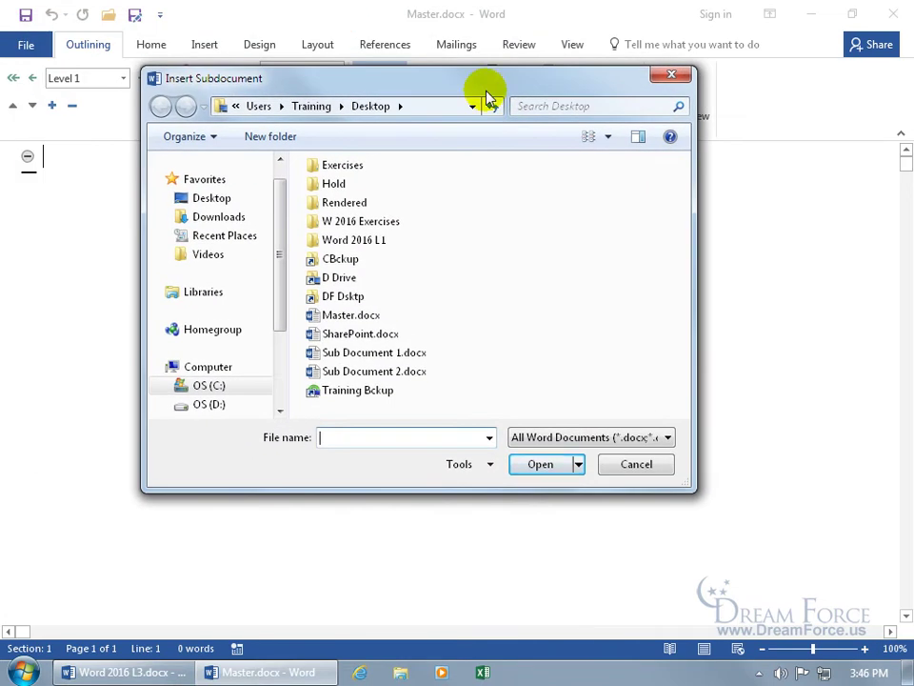
pyautogui.doubleClick(398, 358)
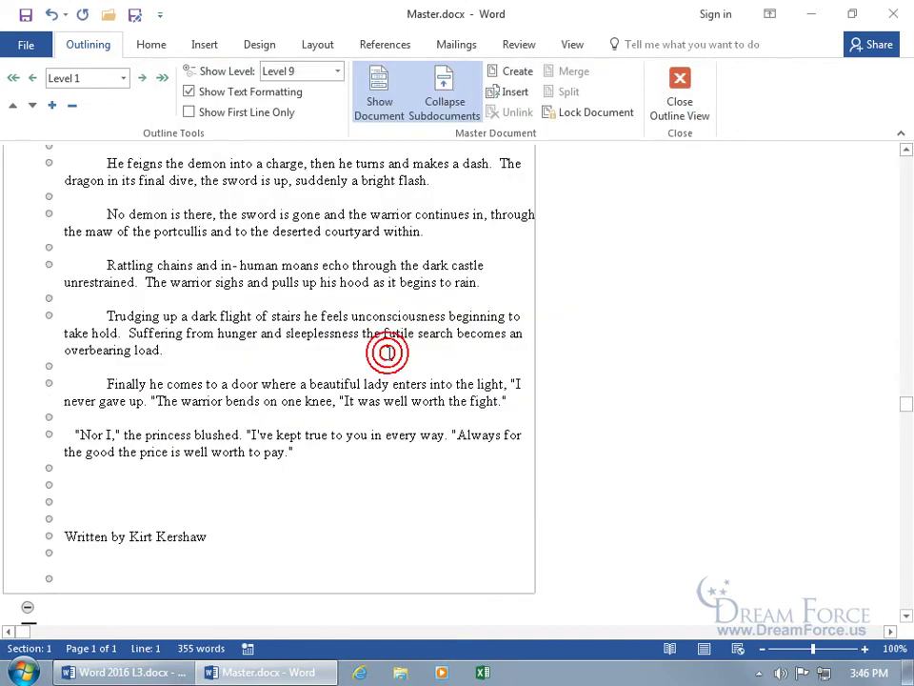
pyautogui.scroll(10, 595, 273)
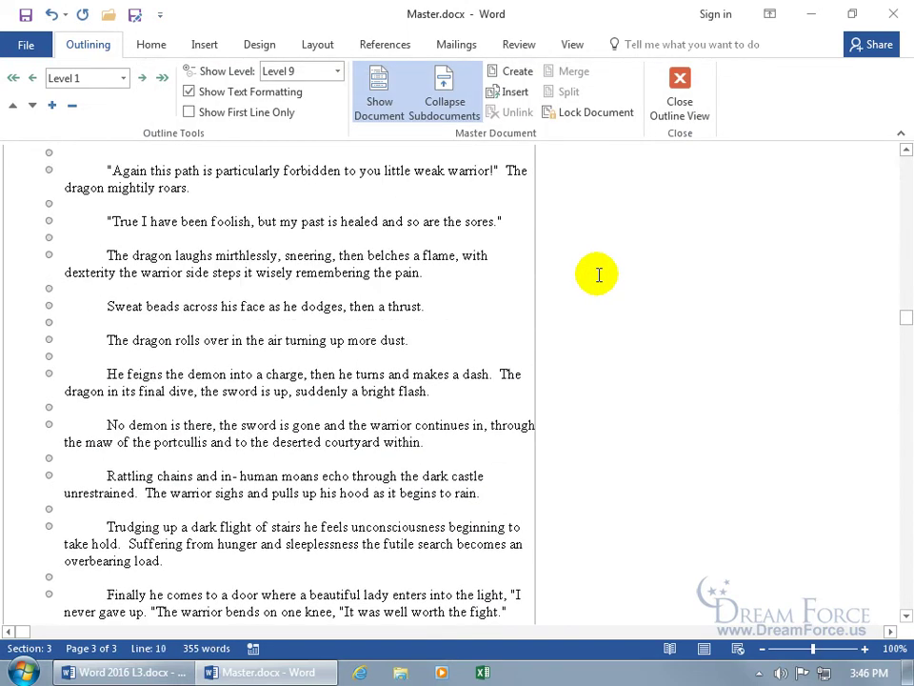
pyautogui.scroll(2, 597, 275)
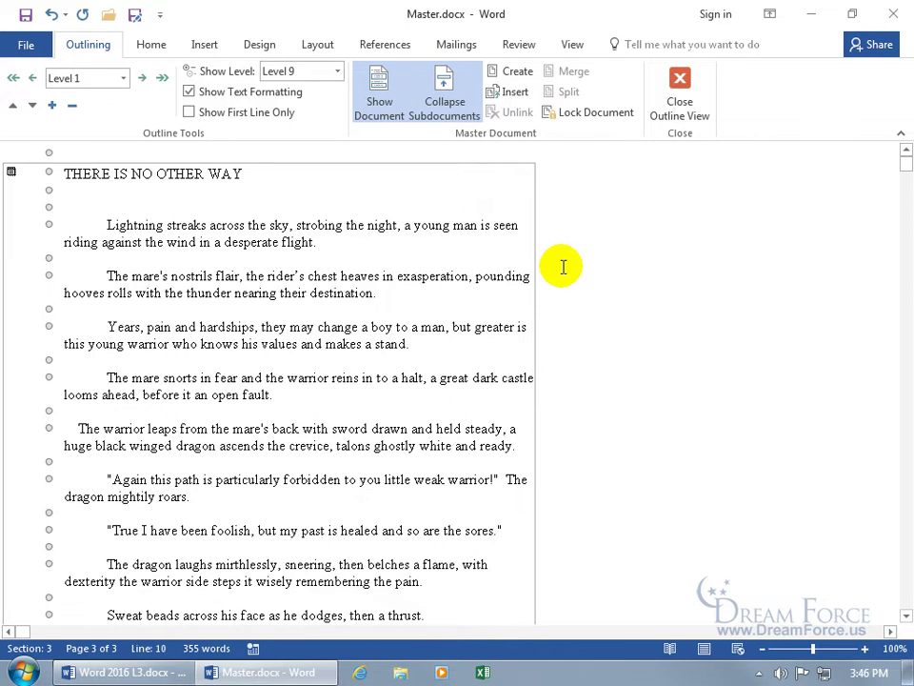
pyautogui.scroll(-10, 562, 267)
pyautogui.scroll(-2, 563, 266)
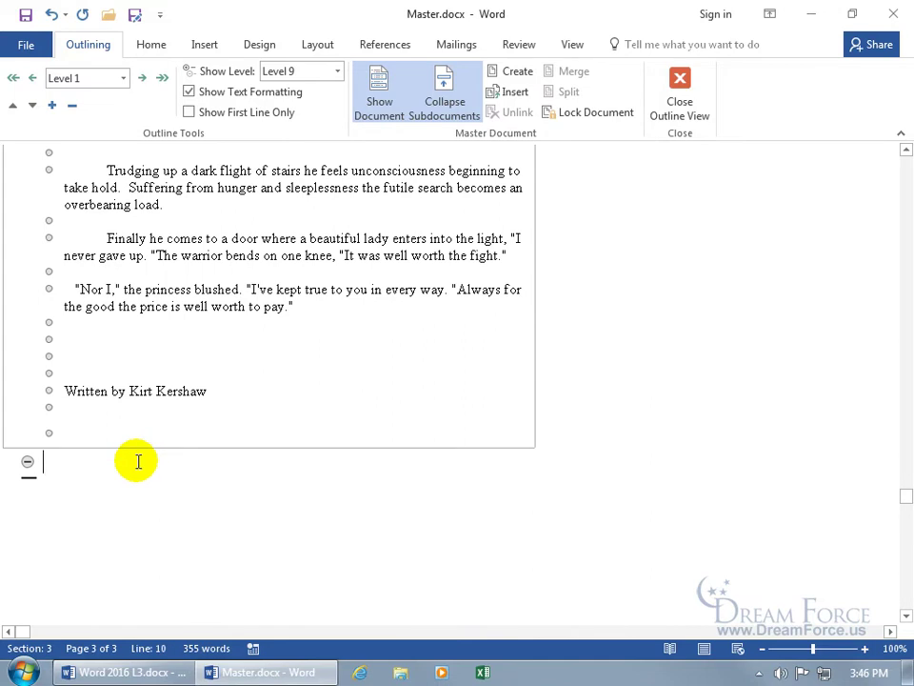
# Step: Insert Sub Document 2.docx on the empty line below the first subdocument
pyautogui.click(133, 372)
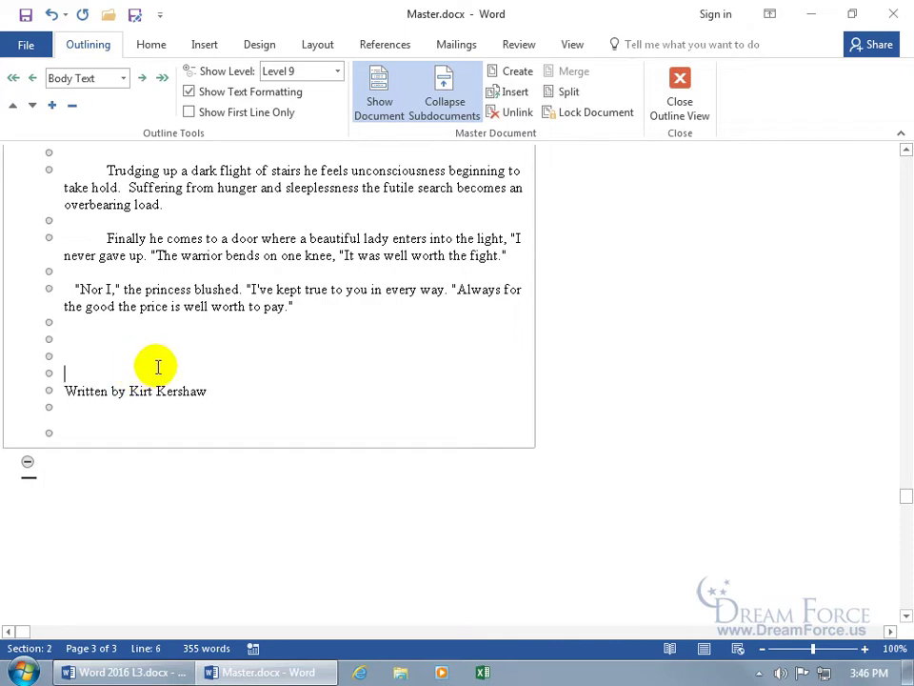
pyautogui.click(61, 465)
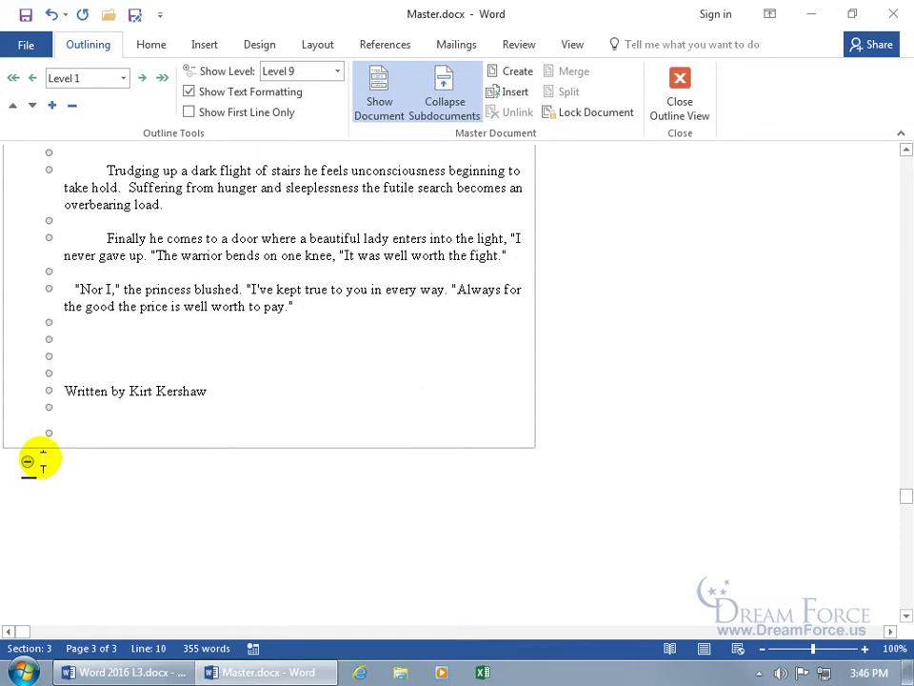
pyautogui.click(514, 93)
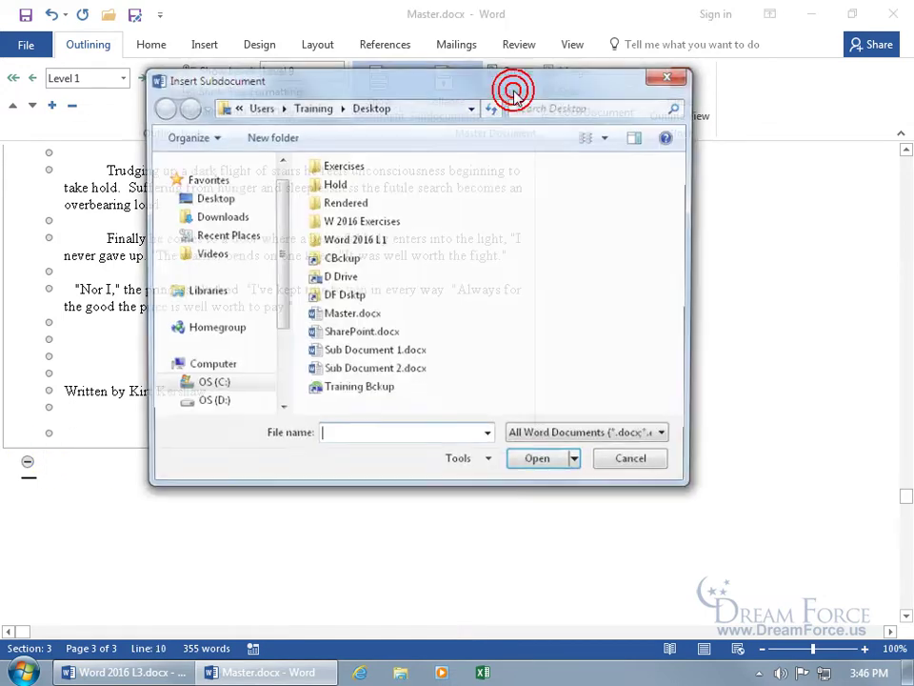
pyautogui.doubleClick(370, 373)
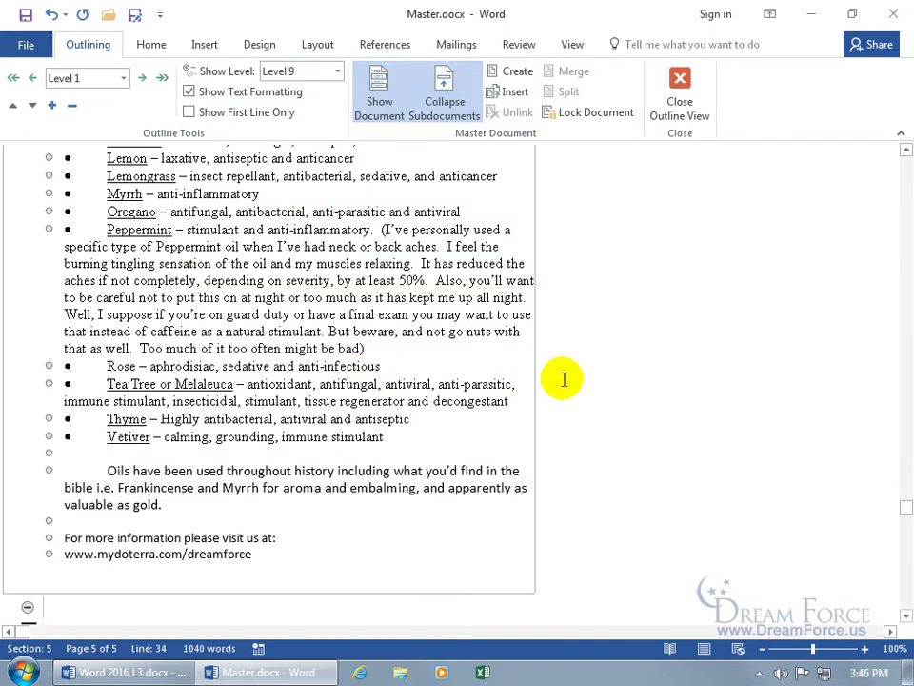
pyautogui.scroll(8, 591, 378)
pyautogui.scroll(10, 598, 378)
pyautogui.scroll(1, 598, 378)
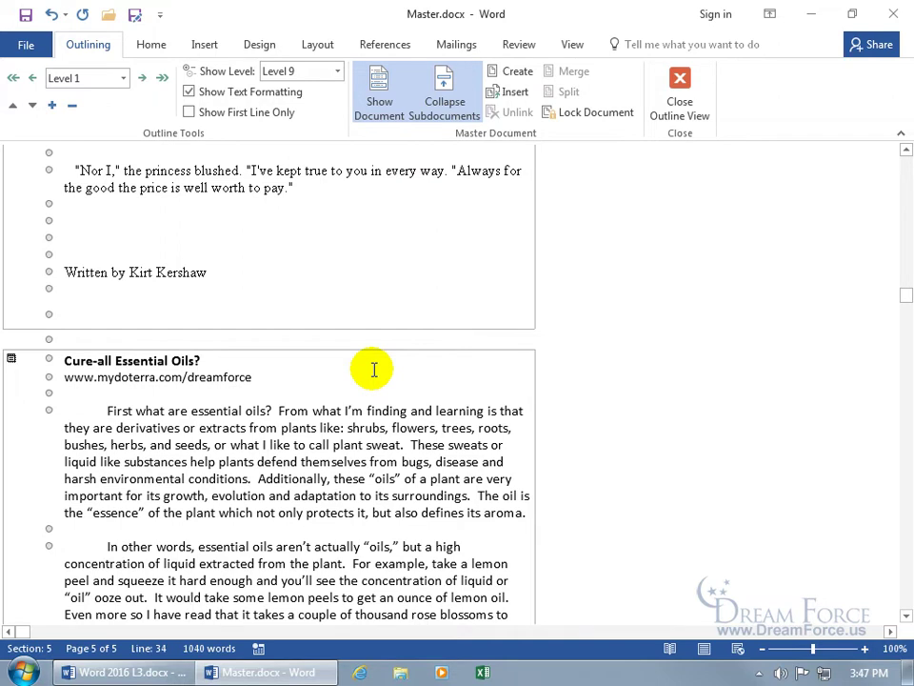
# Step: Replace the author's name in the first Written by line with initials and save
pyautogui.click(222, 272)
pyautogui.moveTo(221, 272); pyautogui.dragTo(136, 274)
pyautogui.write('KCK')
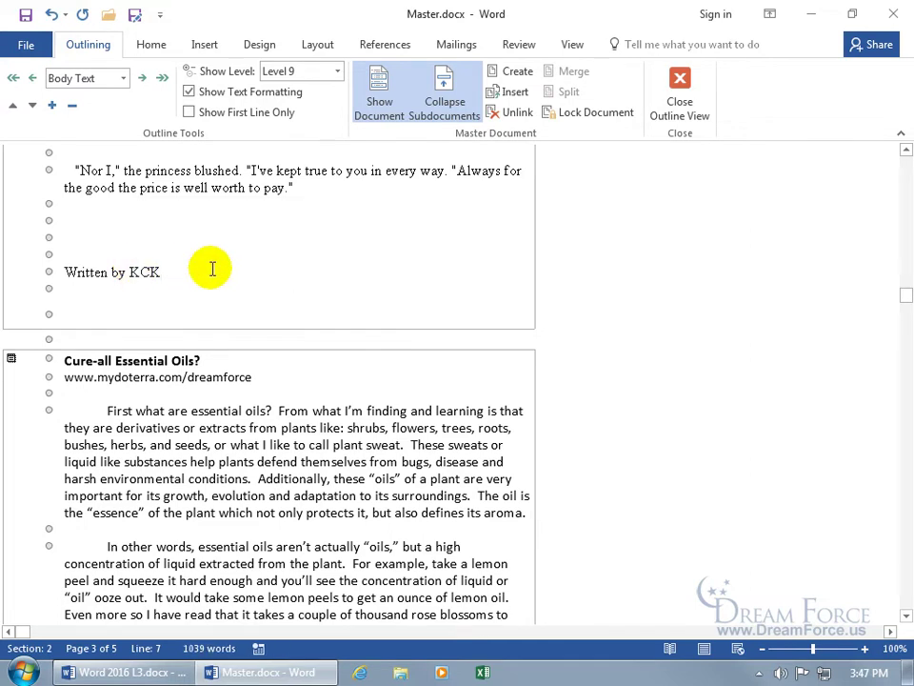
pyautogui.click(22, 17)
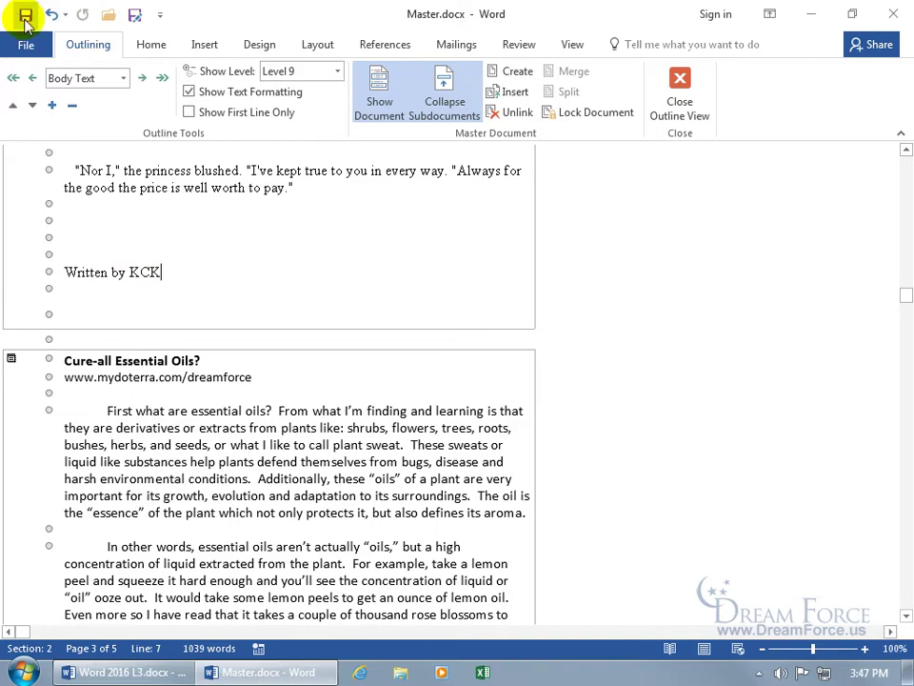
# Step: Minimize Word and open Sub Document 1.docx from the desktop
pyautogui.click(812, 16)
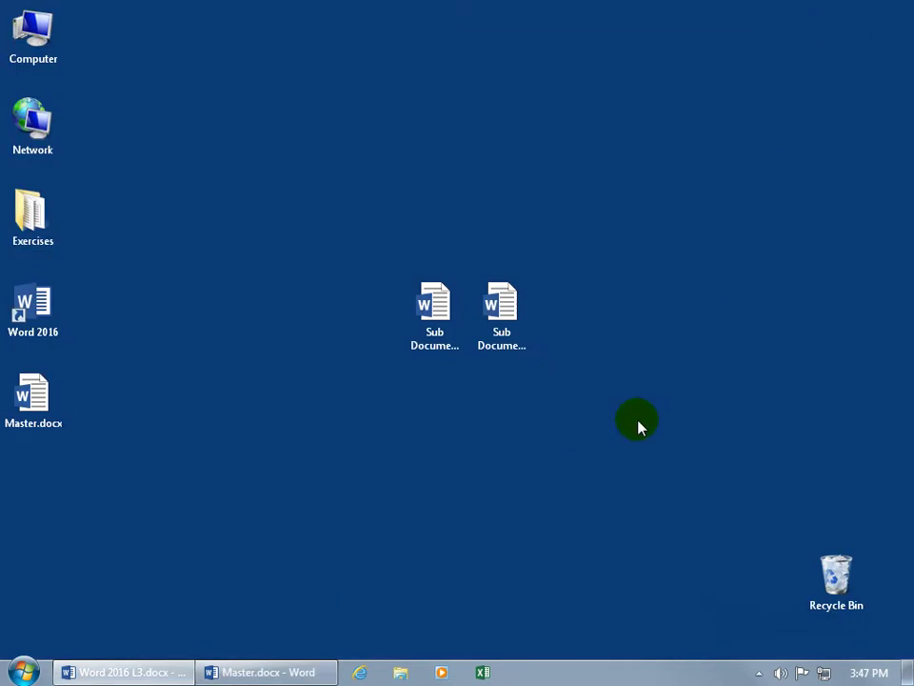
pyautogui.click(443, 326)
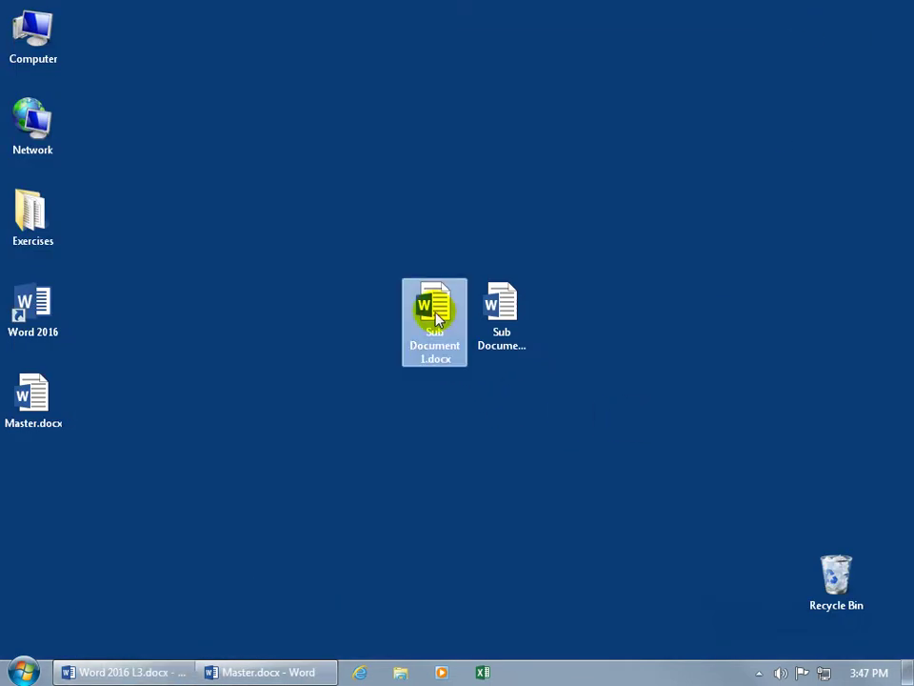
pyautogui.doubleClick(436, 317)
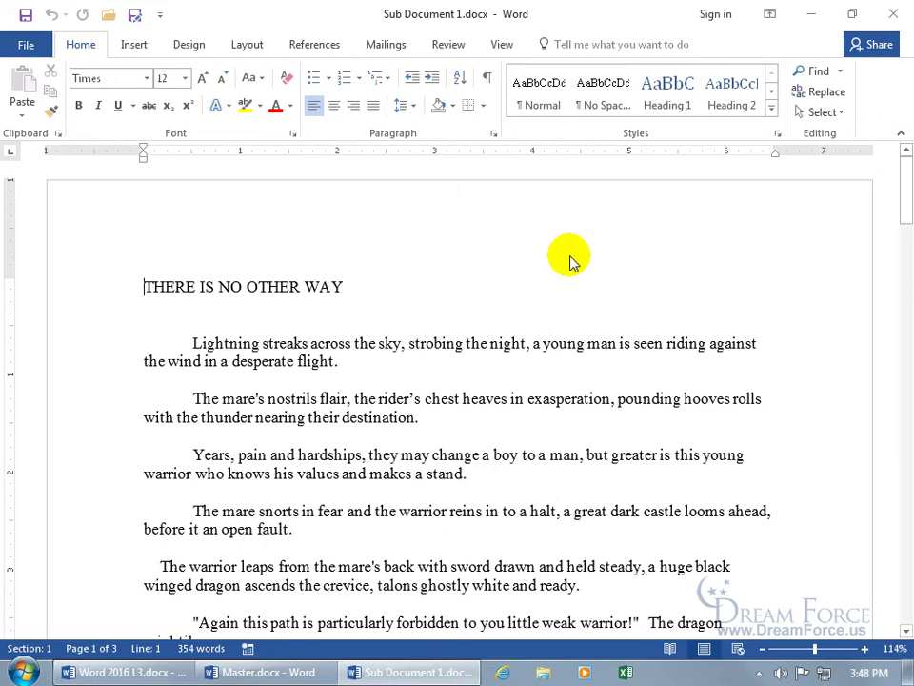
# Step: Restore the author's full name in the Written by line and save the file
pyautogui.scroll(-3, 569, 255)
pyautogui.scroll(-13, 569, 255)
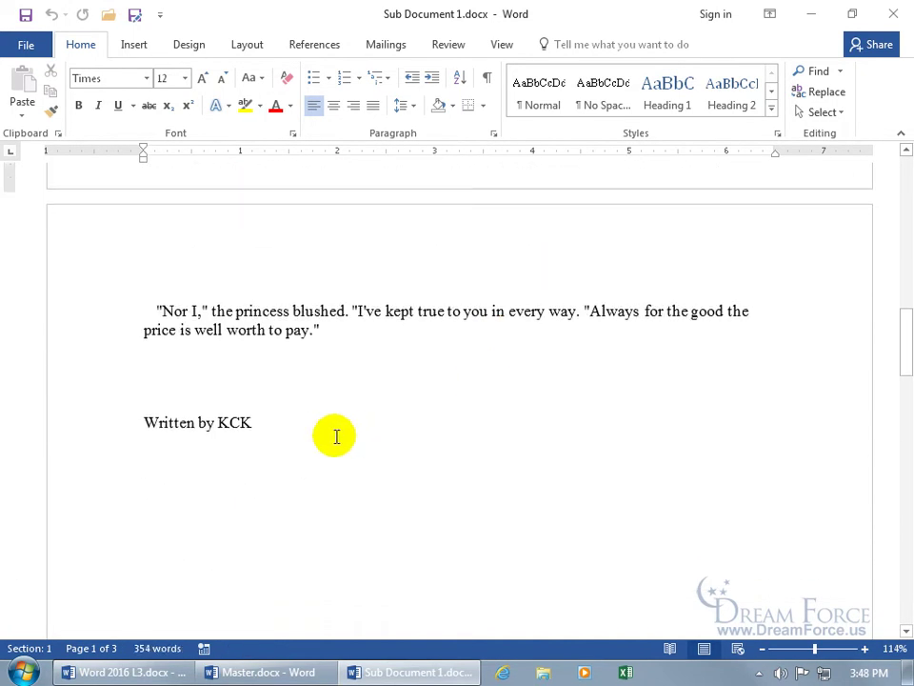
pyautogui.moveTo(275, 423); pyautogui.dragTo(230, 422)
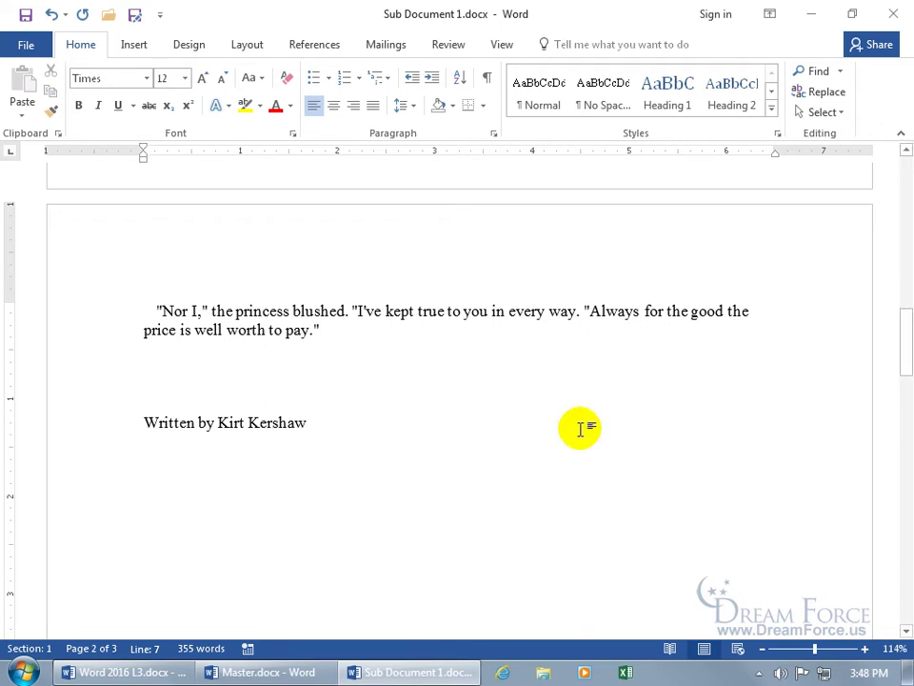
pyautogui.click(21, 16)
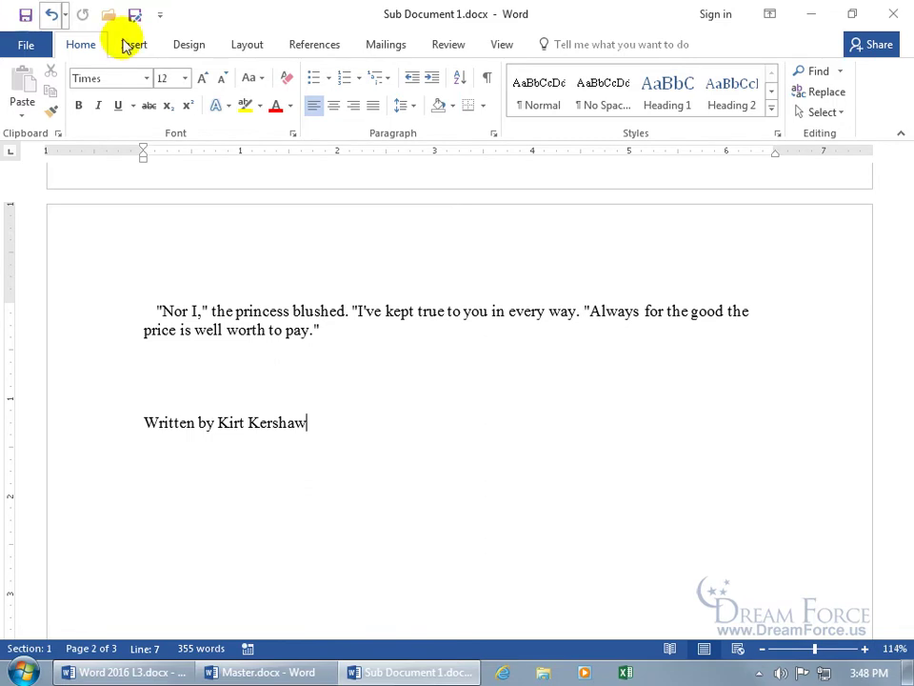
# Step: Close Sub Document 1 and return to Master.docx at the boundary between the subdocuments
pyautogui.click(896, 13)
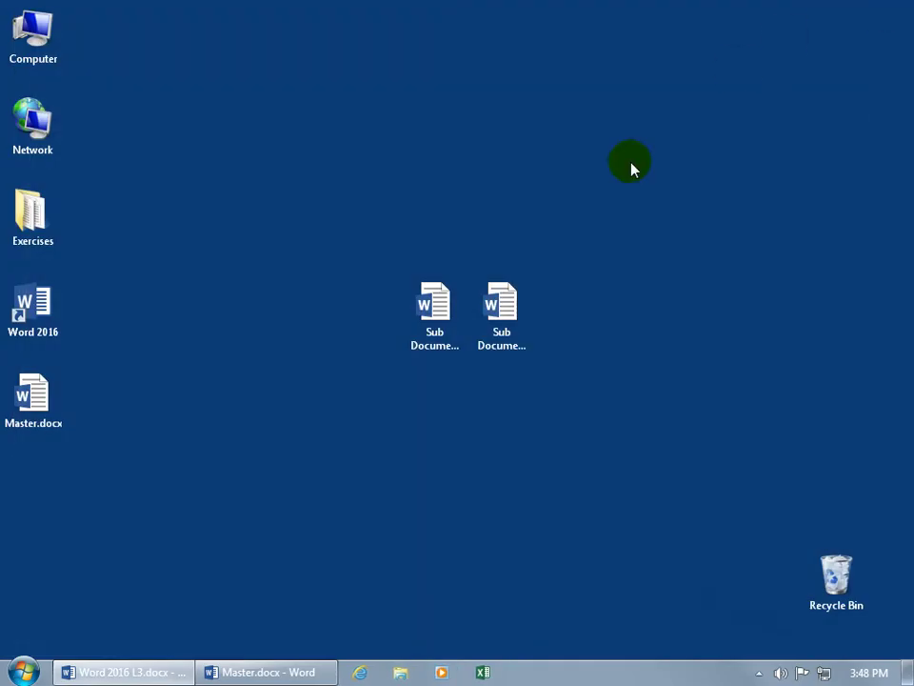
pyautogui.click(300, 673)
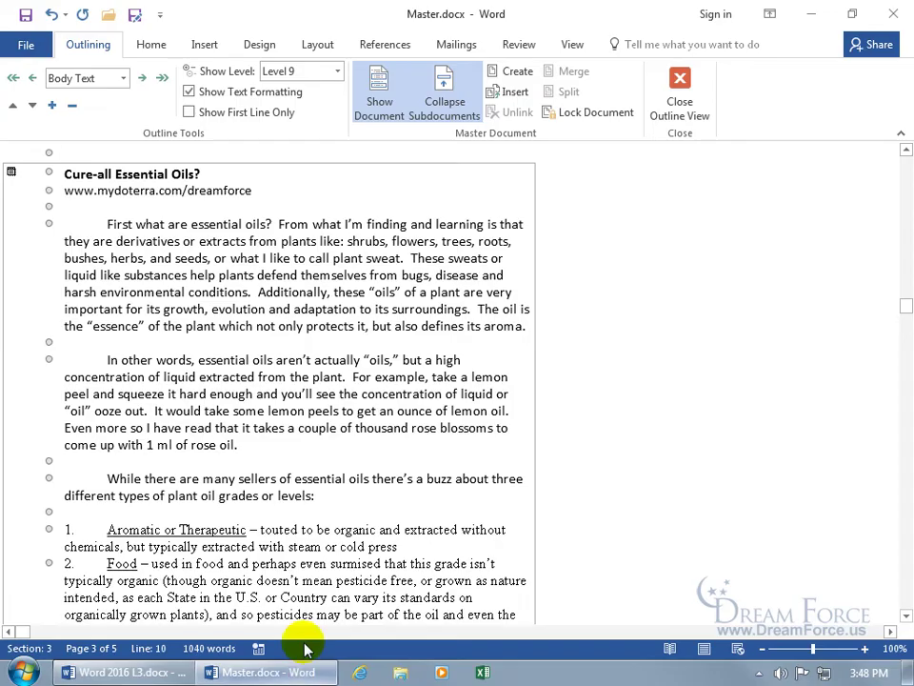
pyautogui.scroll(5, 306, 538)
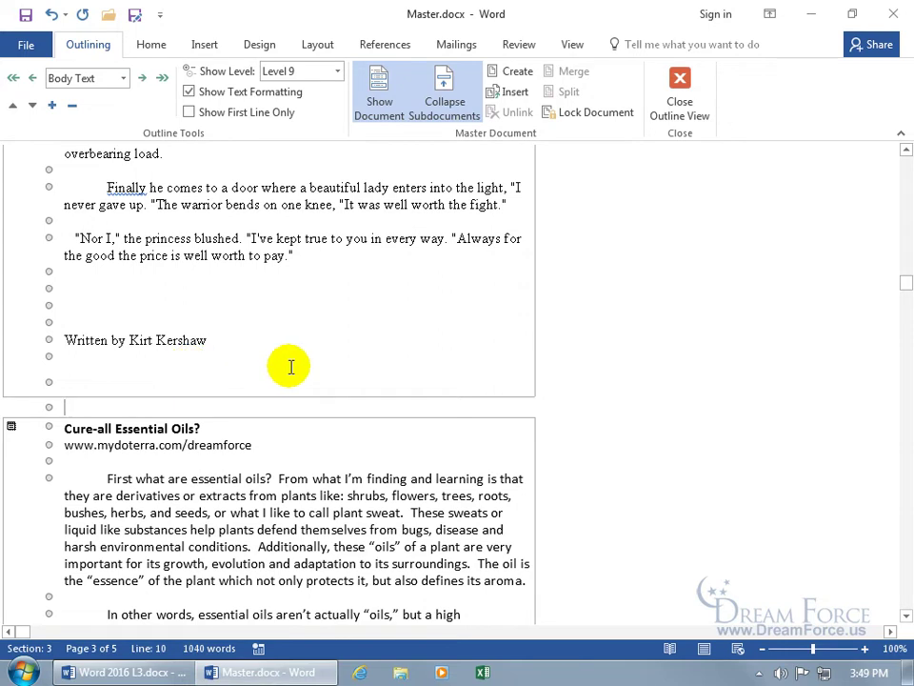
pyautogui.moveTo(906, 284)
pyautogui.mouseDown()
pyautogui.moveTo(904, 163)
pyautogui.moveTo(904, 271)
pyautogui.mouseUp()
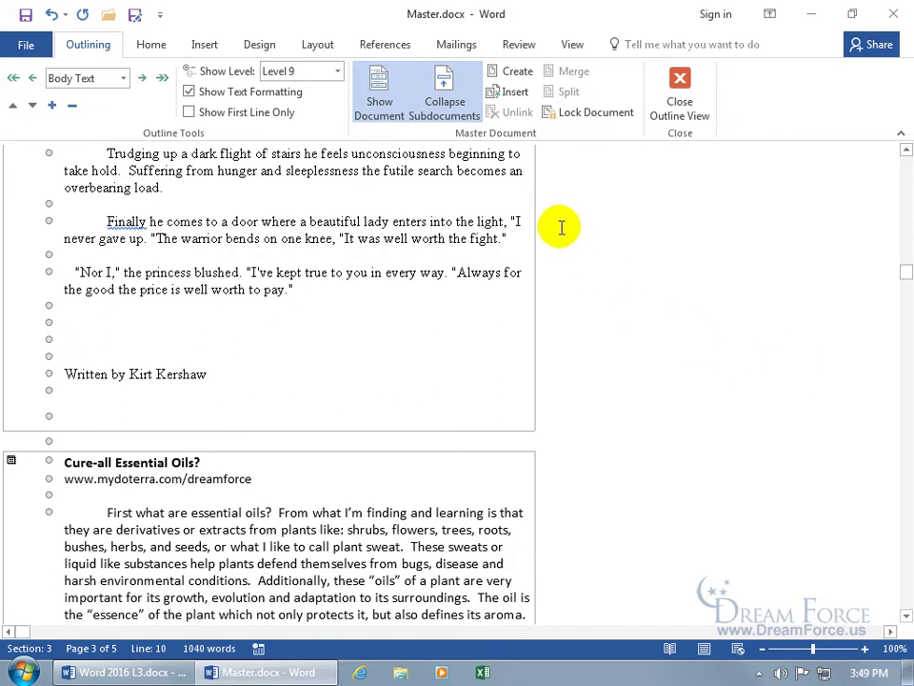
# Step: Collapse the subdocuments into links to Sub Document 1.docx and Sub Document 2.docx
pyautogui.click(444, 106)
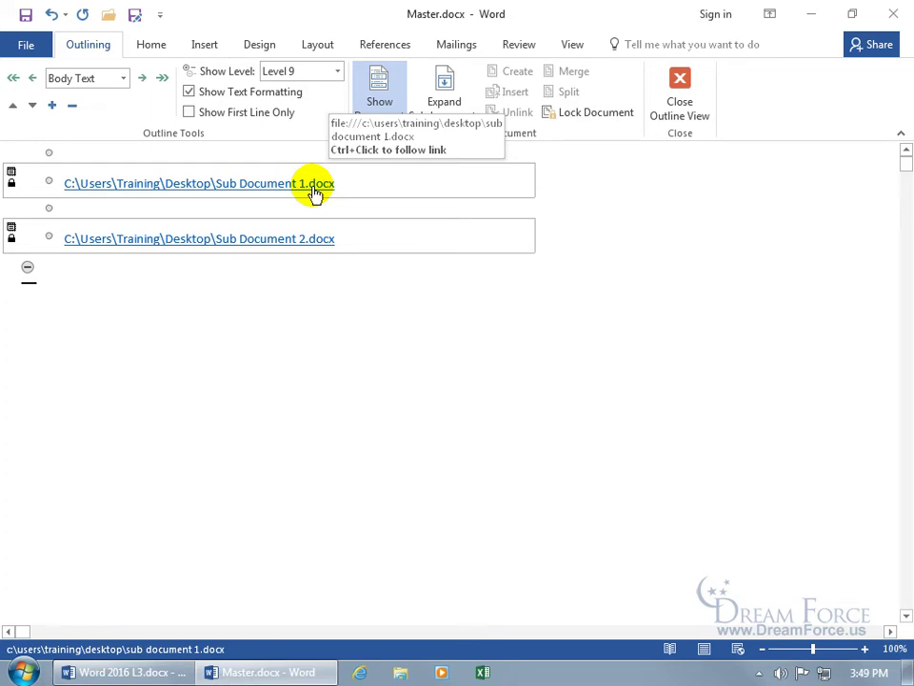
# Step: In Sub Document 1, append 'yyy' to the title, then save and close it
pyautogui.keyDown('ctrl'); pyautogui.click(314, 186); pyautogui.keyUp('ctrl')
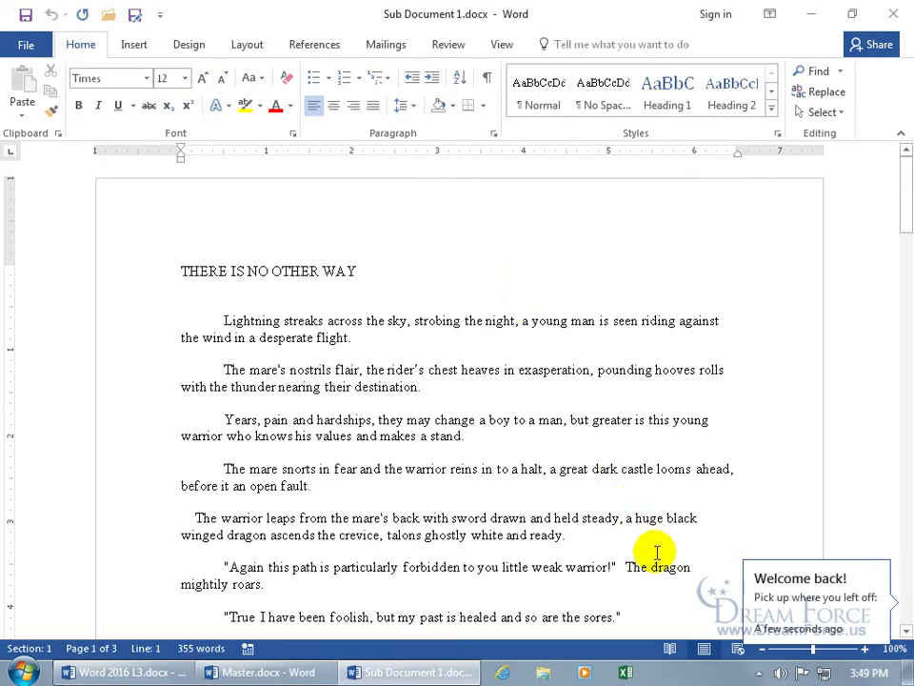
pyautogui.scroll(-3, 589, 475)
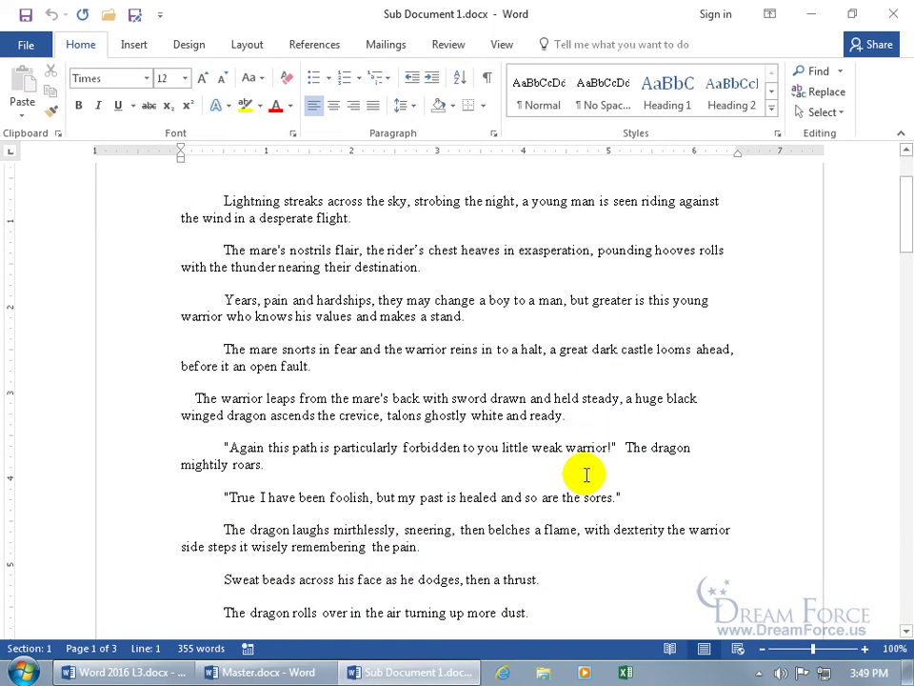
pyautogui.scroll(3, 480, 379)
pyautogui.click(409, 269)
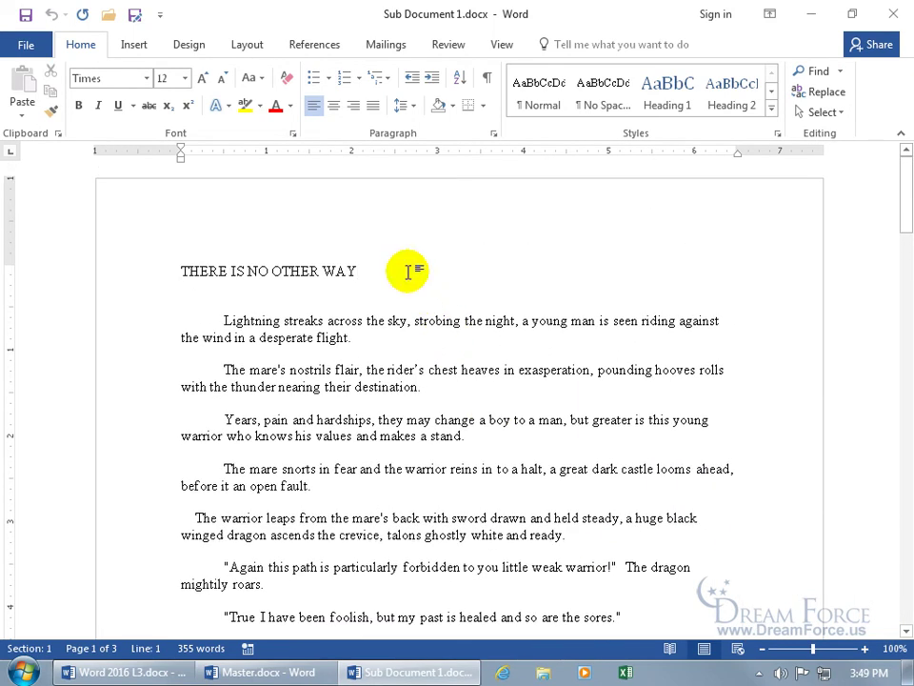
pyautogui.write('yyy')
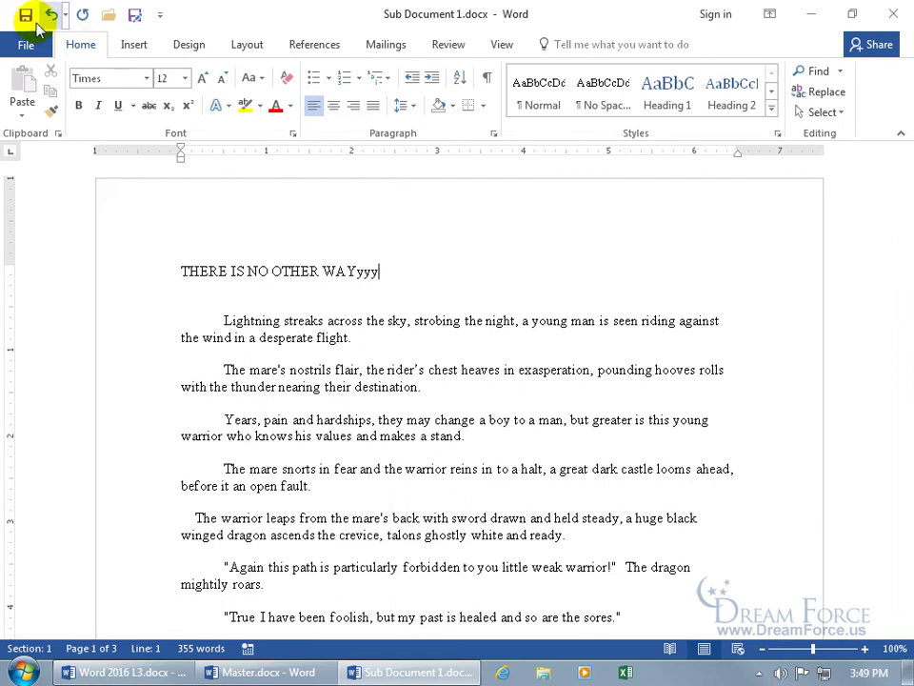
pyautogui.click(26, 15)
pyautogui.click(892, 14)
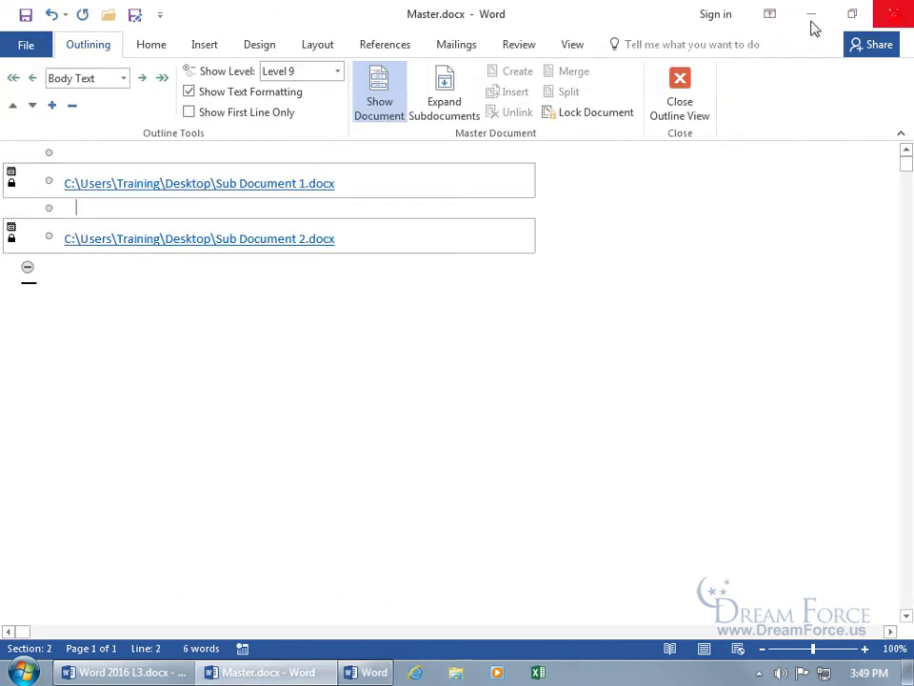
# Step: Expand the subdocuments, delete the extra letters after WAY, and save Master.docx
pyautogui.click(443, 106)
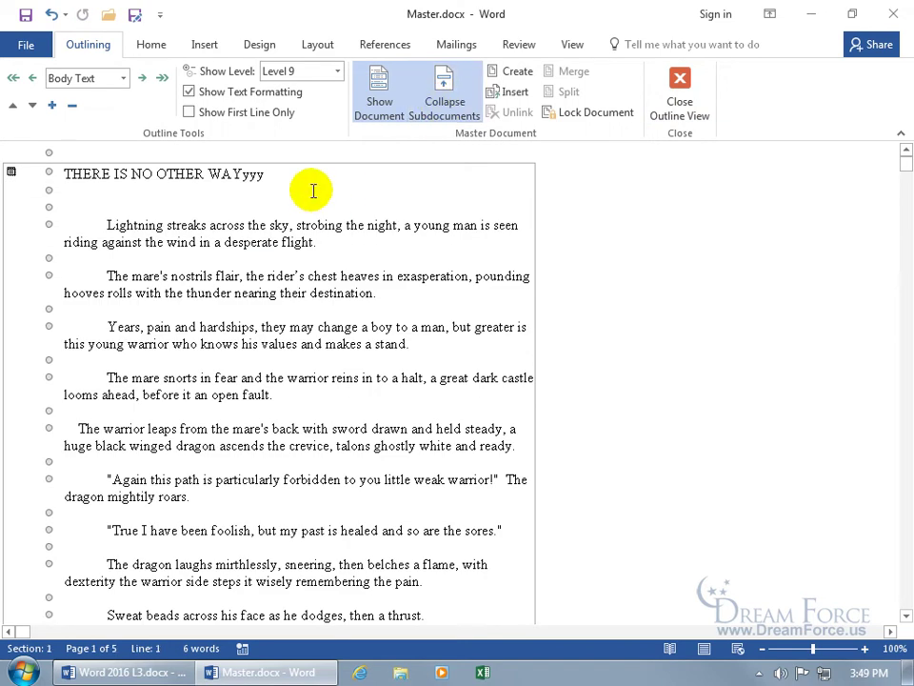
pyautogui.click(276, 176)
pyautogui.press('BackSpace')
pyautogui.press('BackSpace')
pyautogui.press('BackSpace')
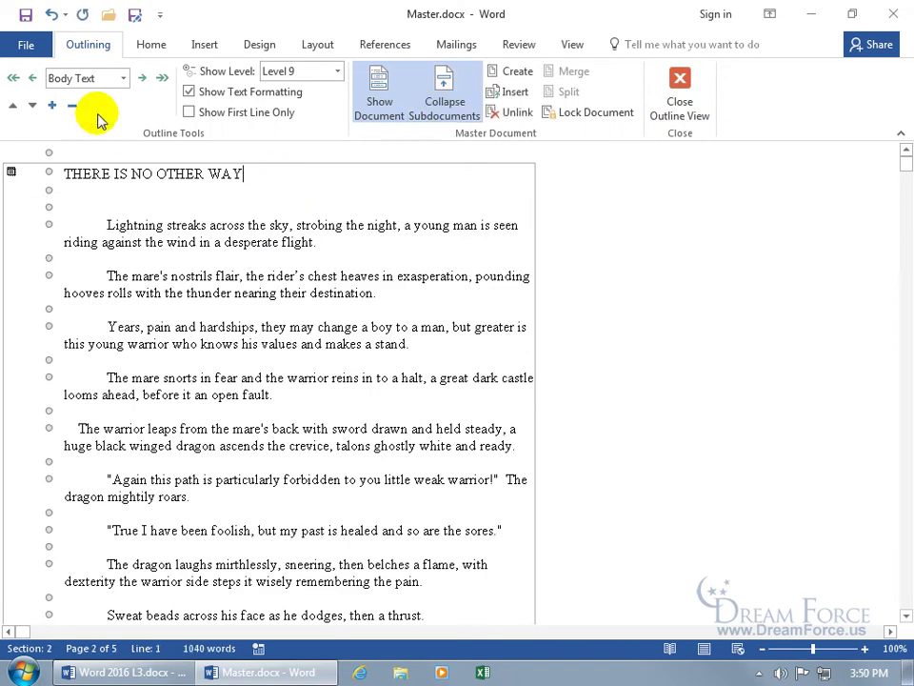
pyautogui.click(26, 14)
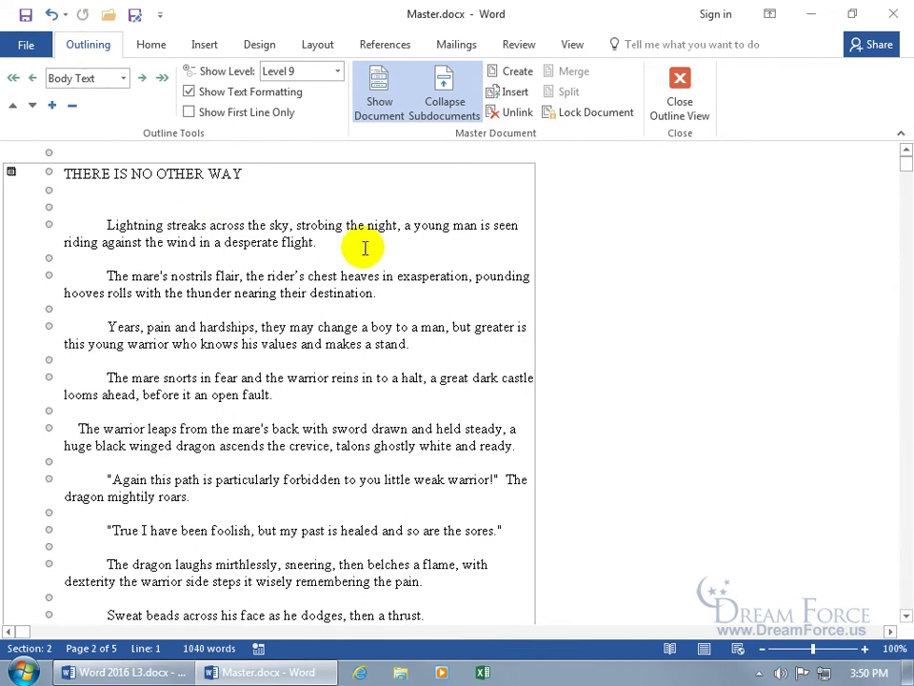
# Step: Collapse the expanded subdocuments back into links to the two subdocument files
pyautogui.click(438, 86)
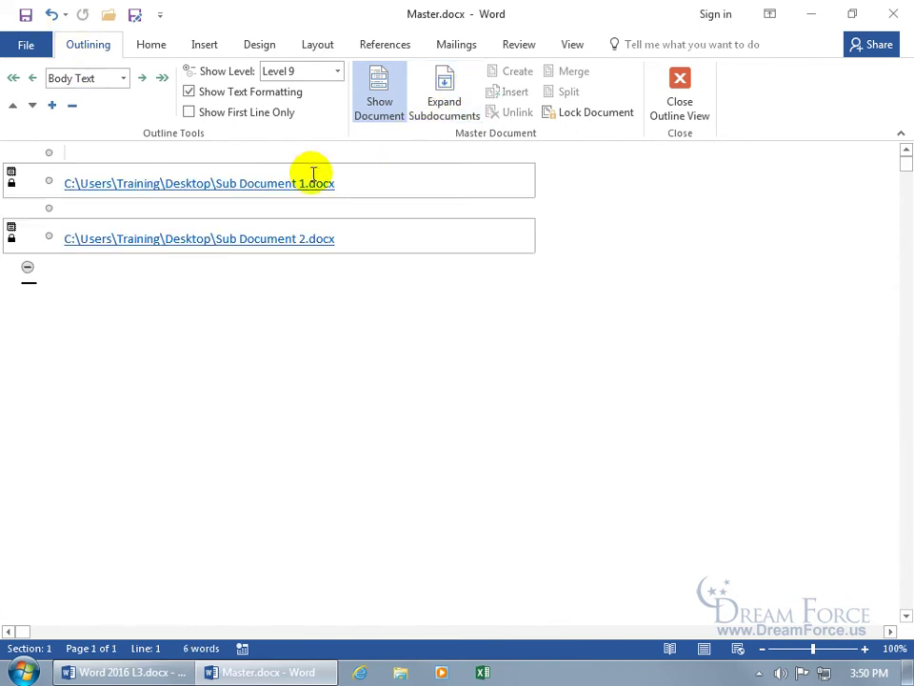
pyautogui.click(79, 154)
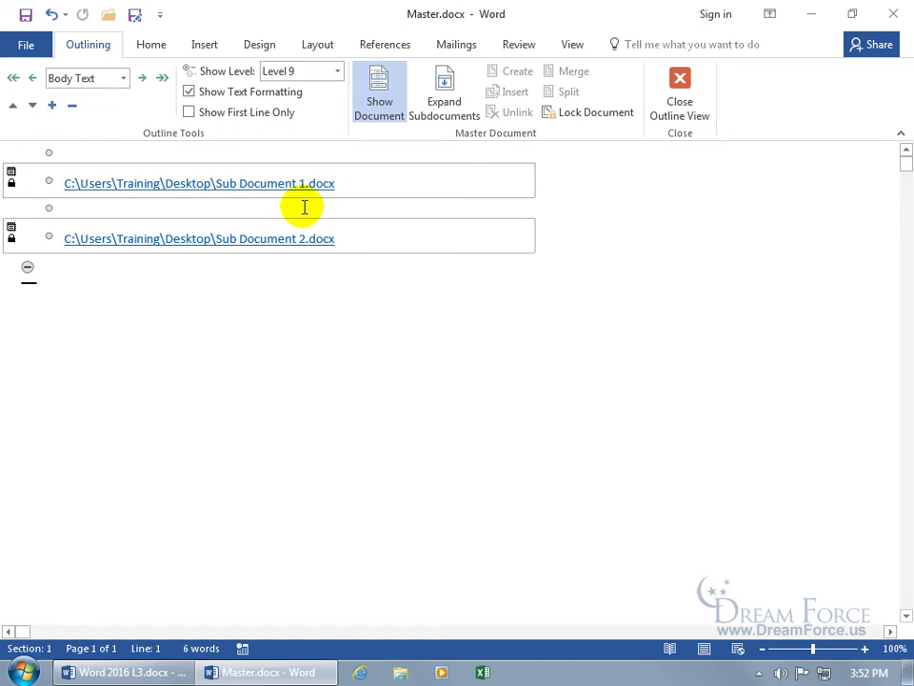
pyautogui.click(387, 182)
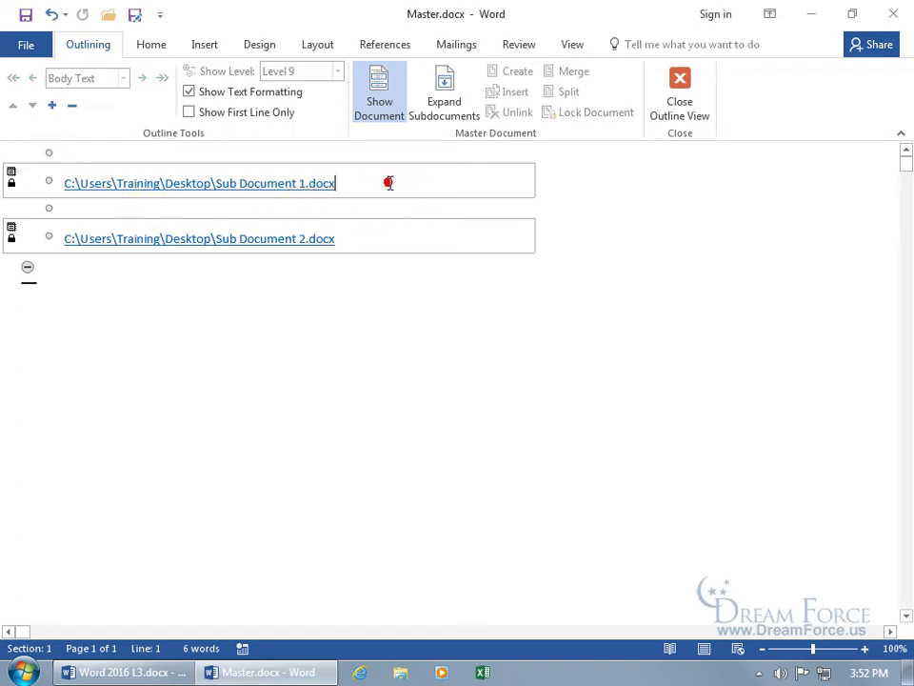
# Step: Expand the subdocuments and add a new subdocument at the end containing 'Type in Anything'
pyautogui.click(105, 271)
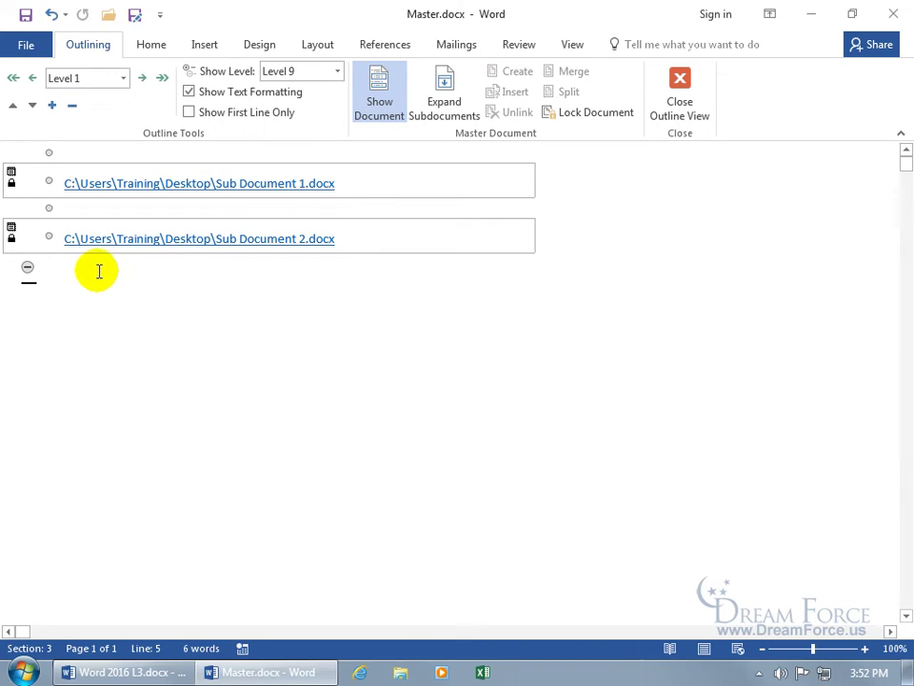
pyautogui.click(451, 104)
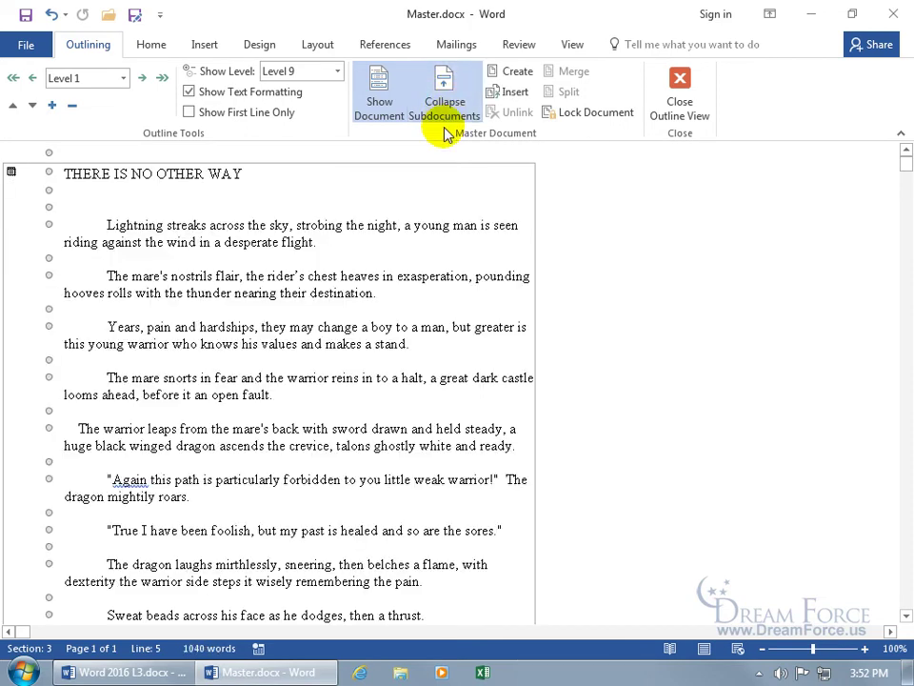
pyautogui.moveTo(903, 165); pyautogui.dragTo(906, 190)
pyautogui.hotkey('ctrl', 'End')
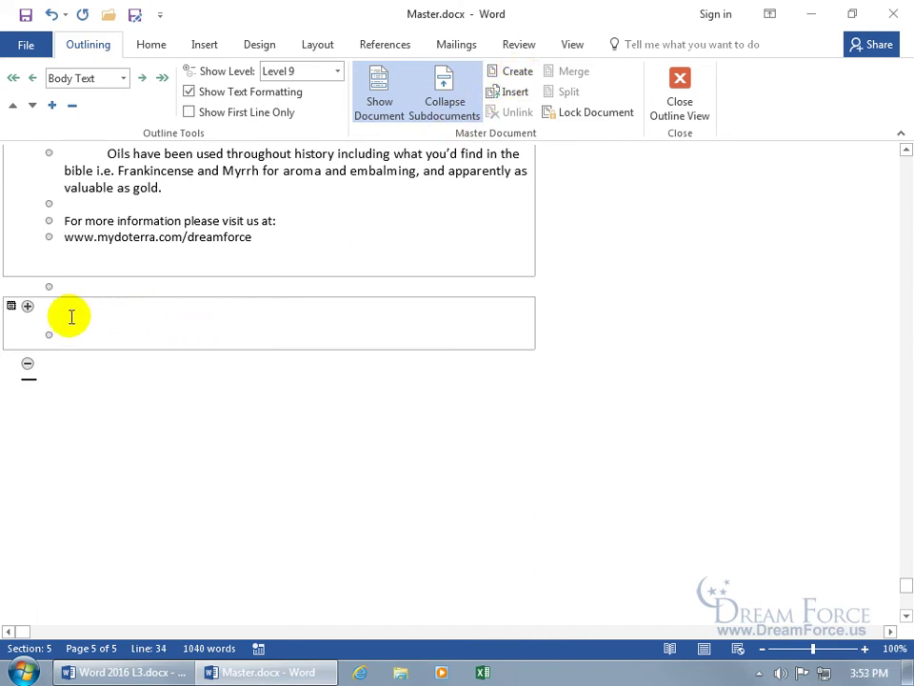
pyautogui.click(68, 334)
pyautogui.write('Type in Anything')
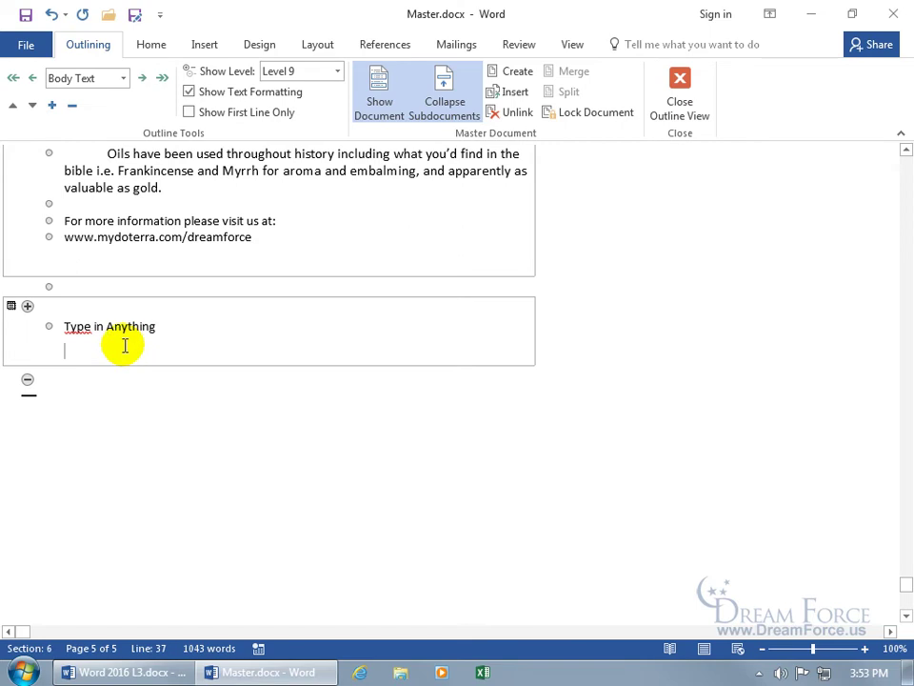
# Step: Collapse to file links, save Master.docx, and open Type in Anything.docx in its own window
pyautogui.click(450, 105)
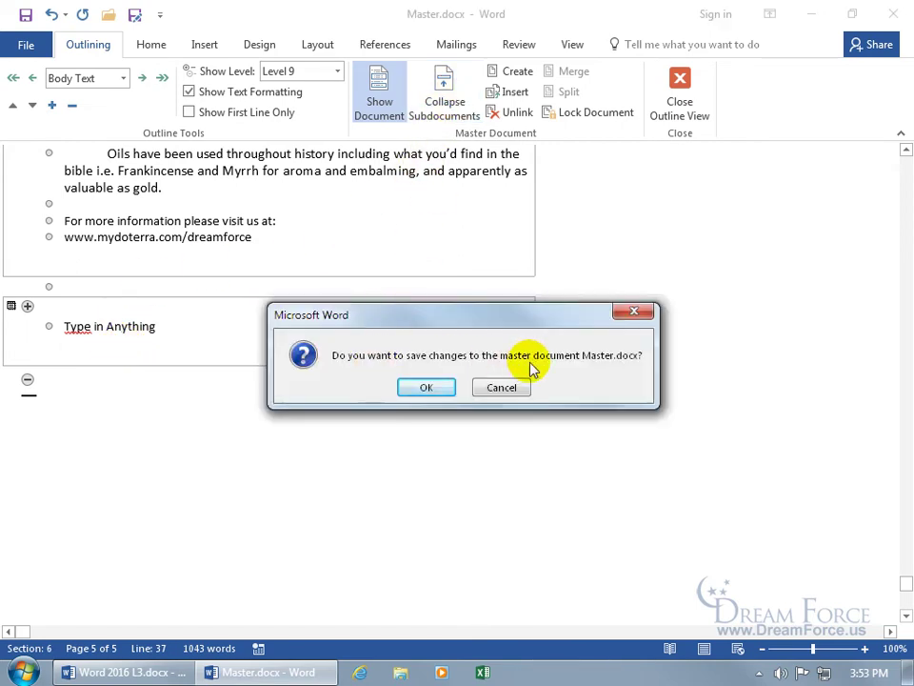
pyautogui.click(447, 386)
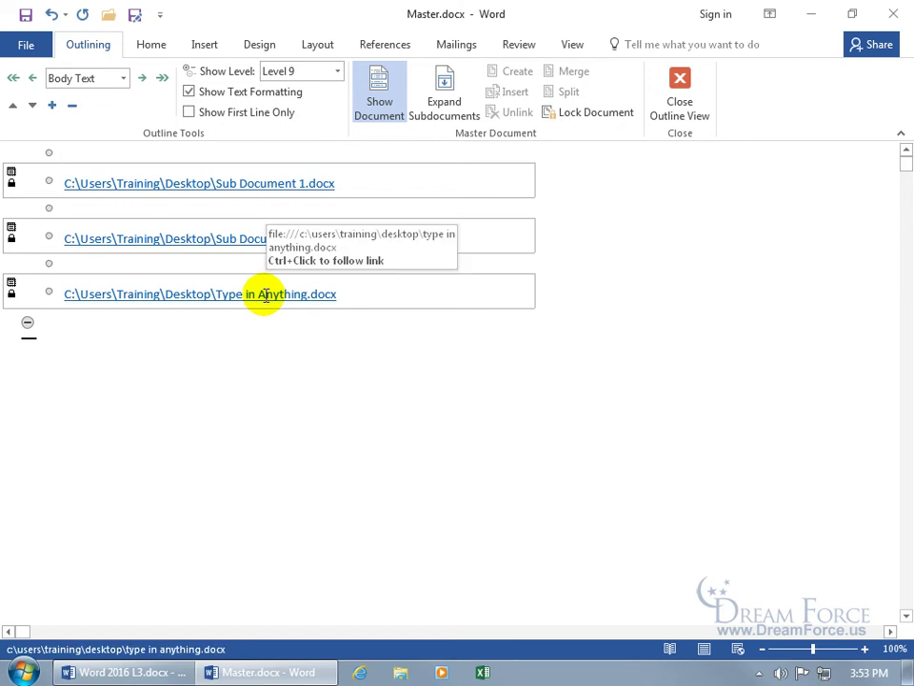
pyautogui.keyDown('ctrl'); pyautogui.click(266, 301); pyautogui.keyUp('ctrl')
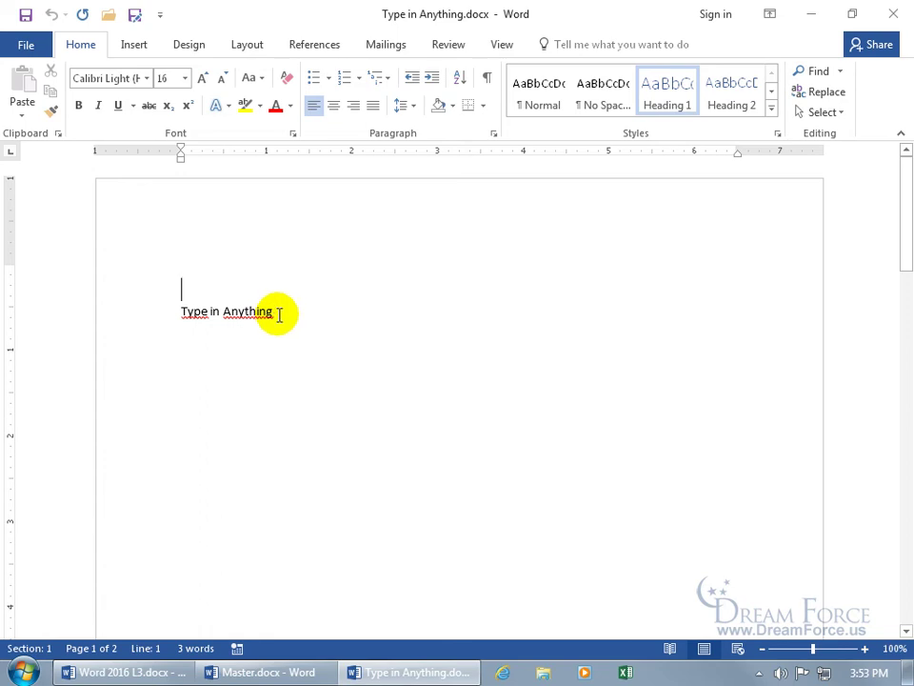
# Step: Replace the 'Type in Anything' text with 'New Documents' and save the file
pyautogui.moveTo(279, 314); pyautogui.dragTo(170, 314)
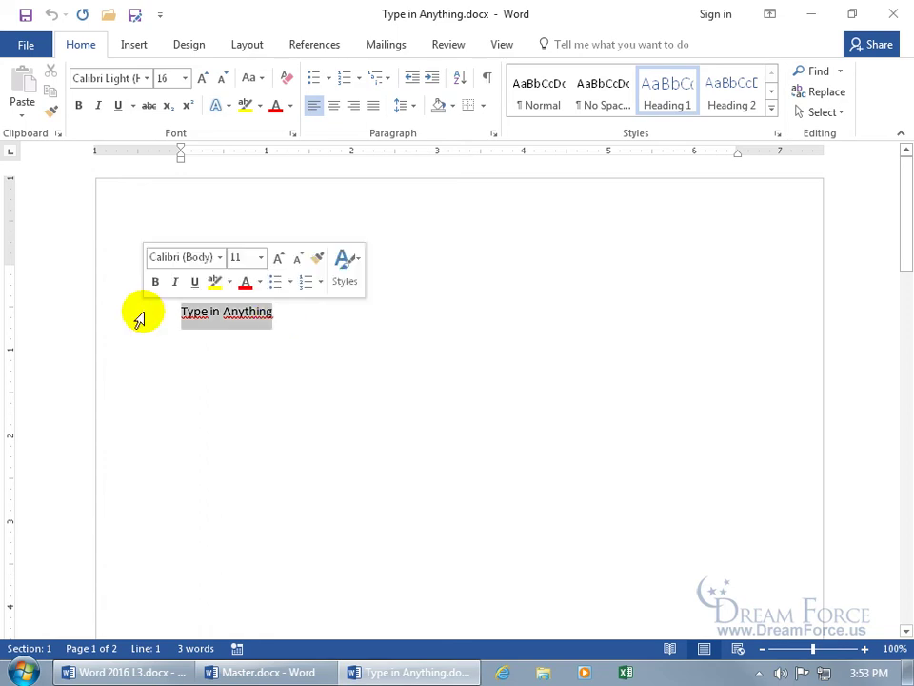
pyautogui.press('BackSpace')
pyautogui.press('BackSpace')
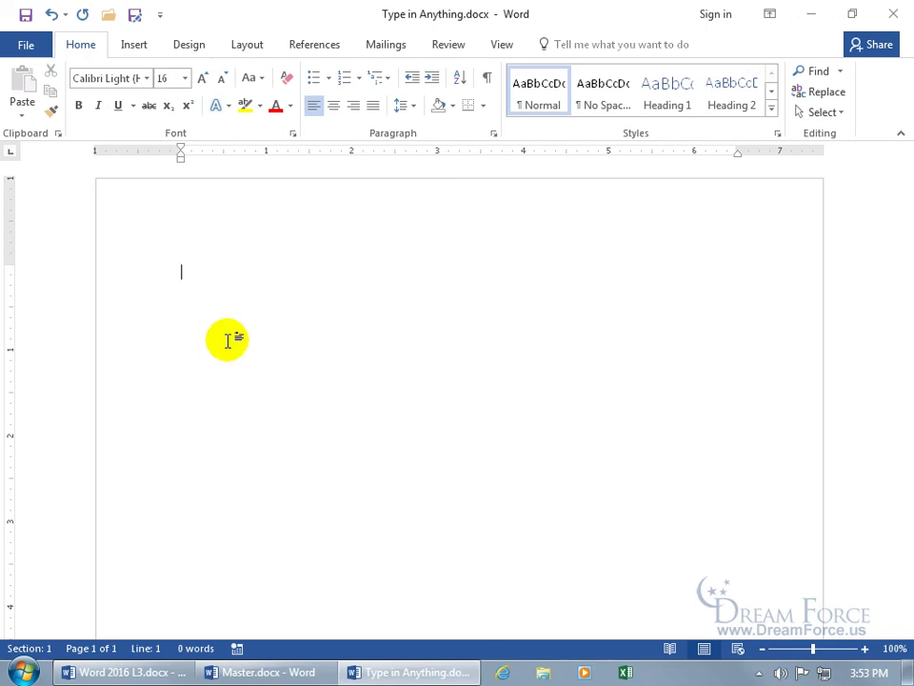
pyautogui.write('New Docume')
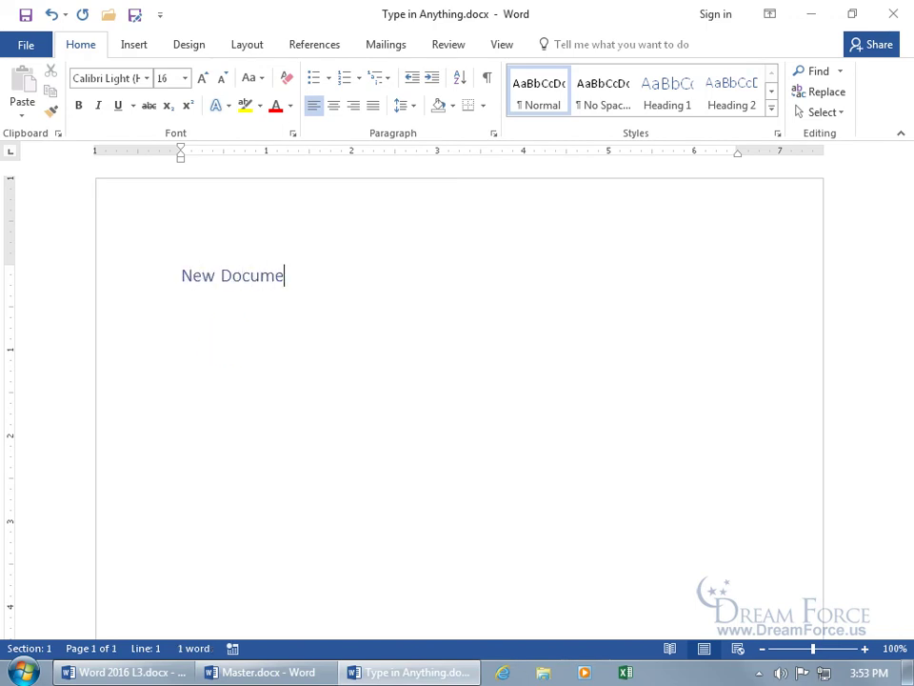
pyautogui.write('nts')
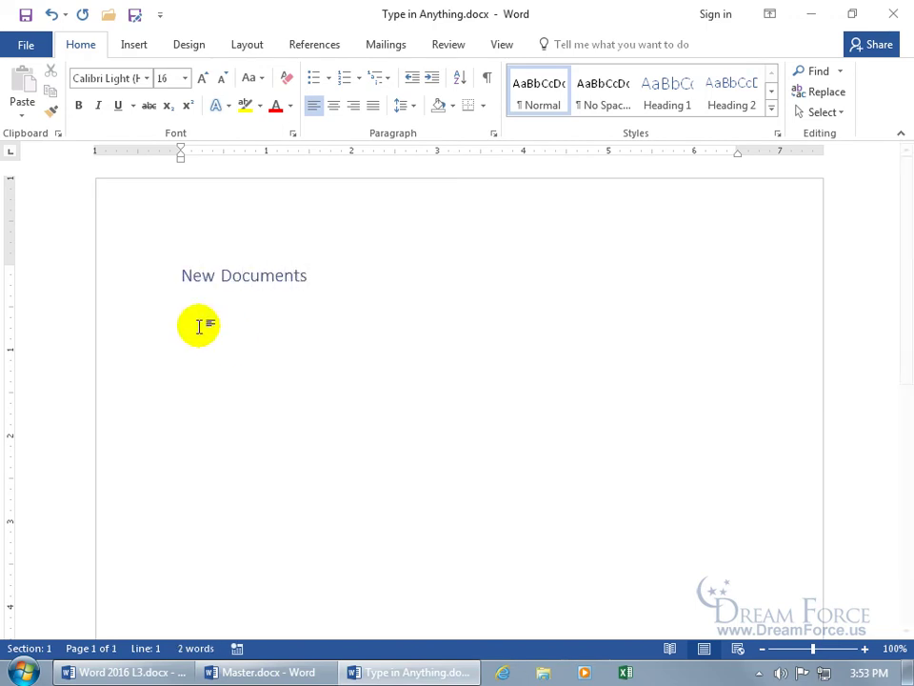
pyautogui.click(26, 15)
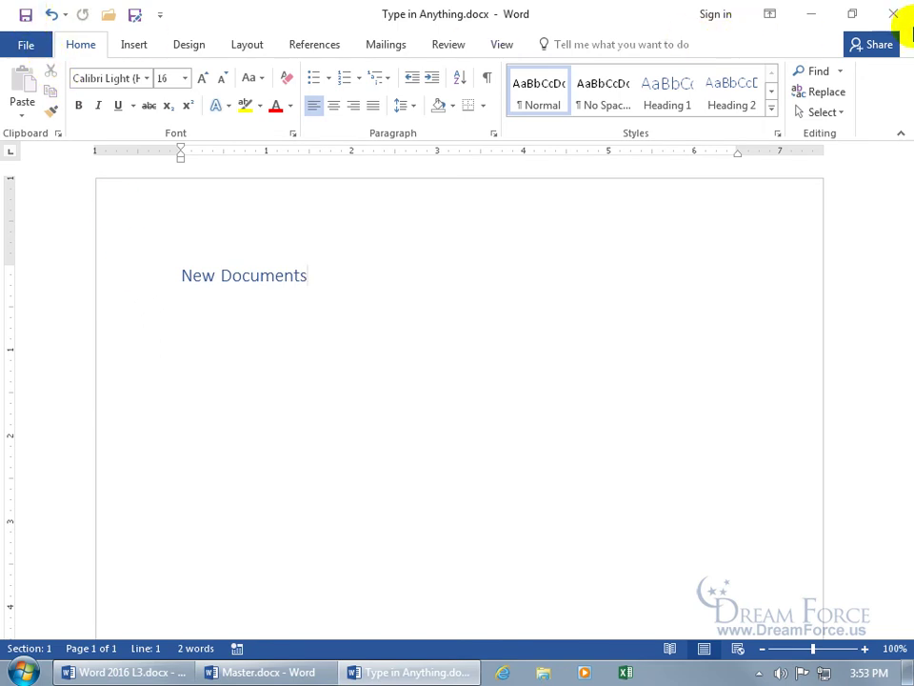
# Step: Close Type in Anything.docx, then select the New Documents subdocument and collapse back to links
pyautogui.click(904, 19)
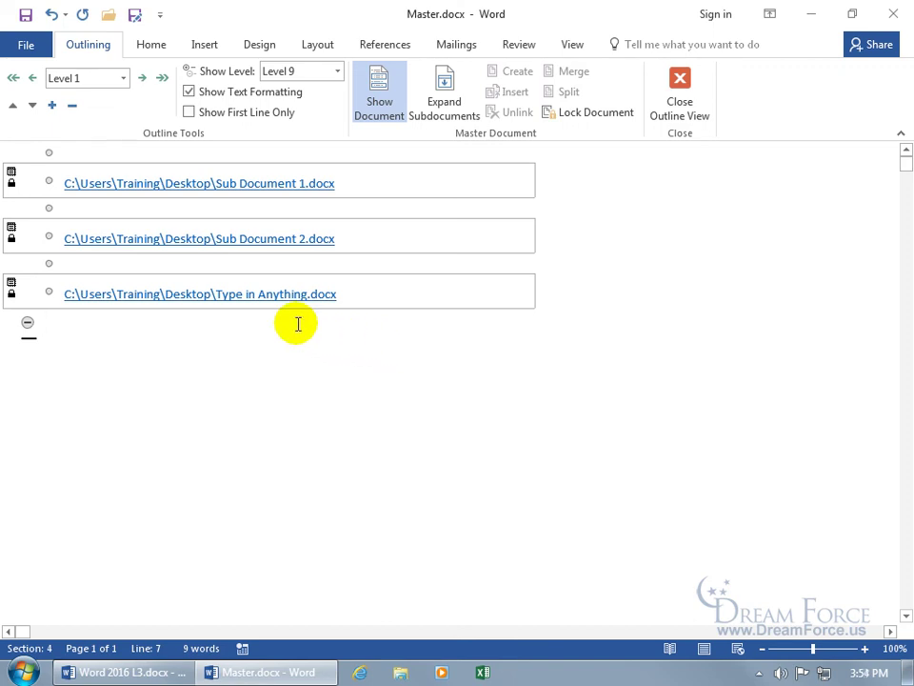
pyautogui.click(443, 101)
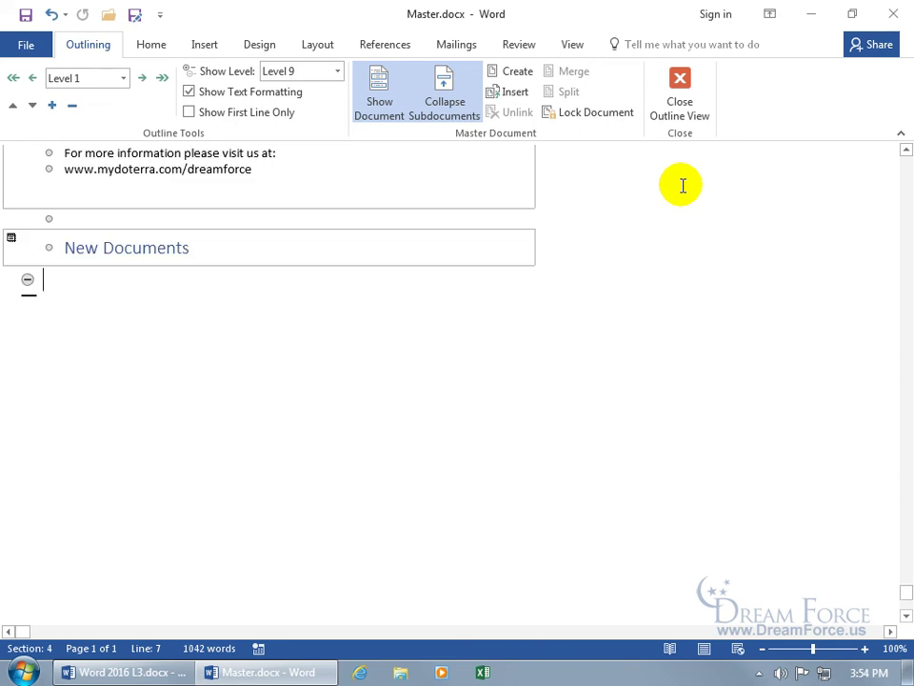
pyautogui.click(120, 248)
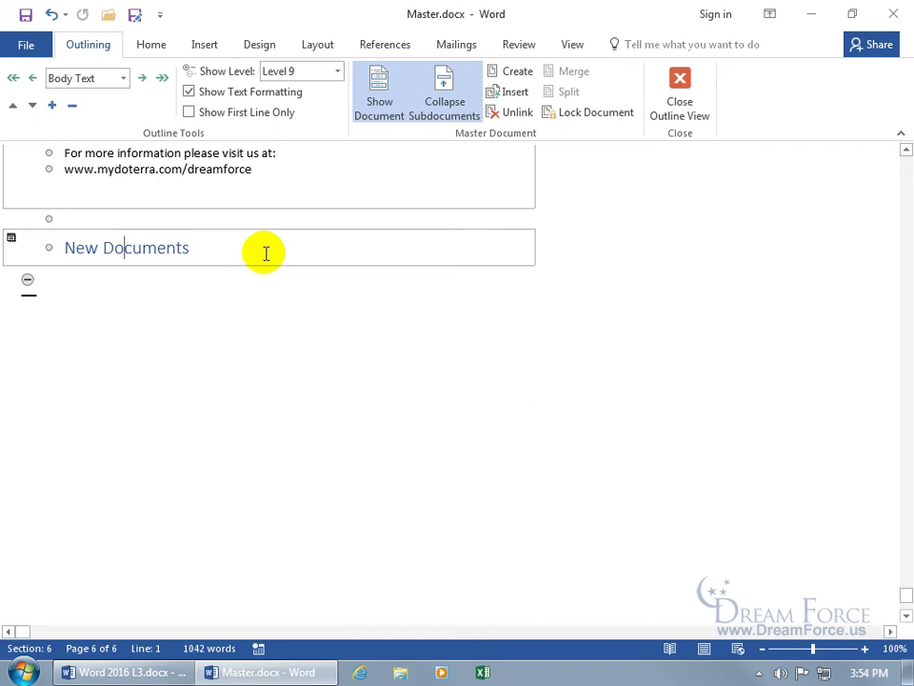
pyautogui.click(12, 240)
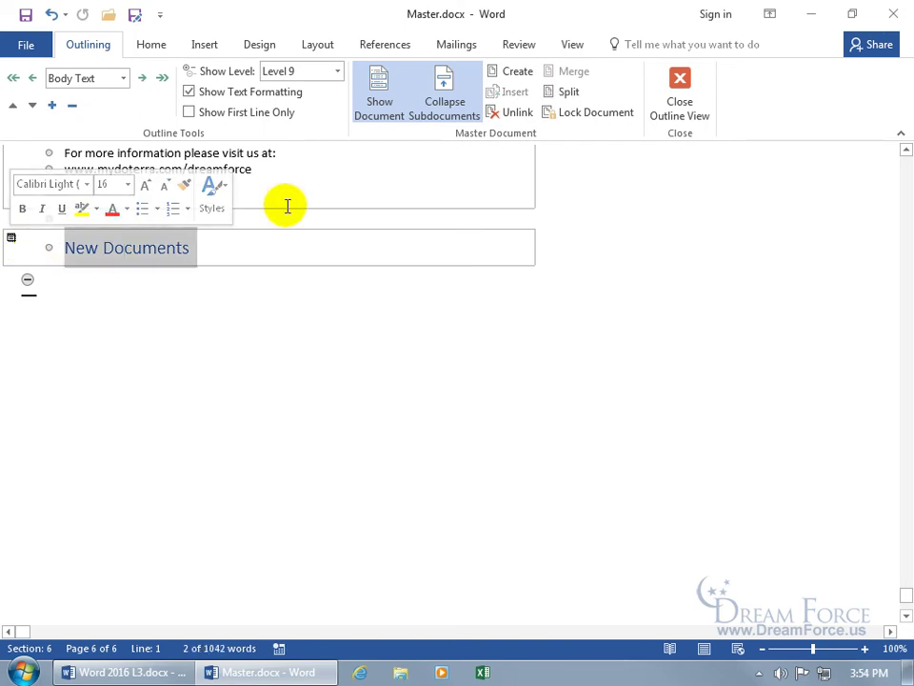
pyautogui.click(434, 97)
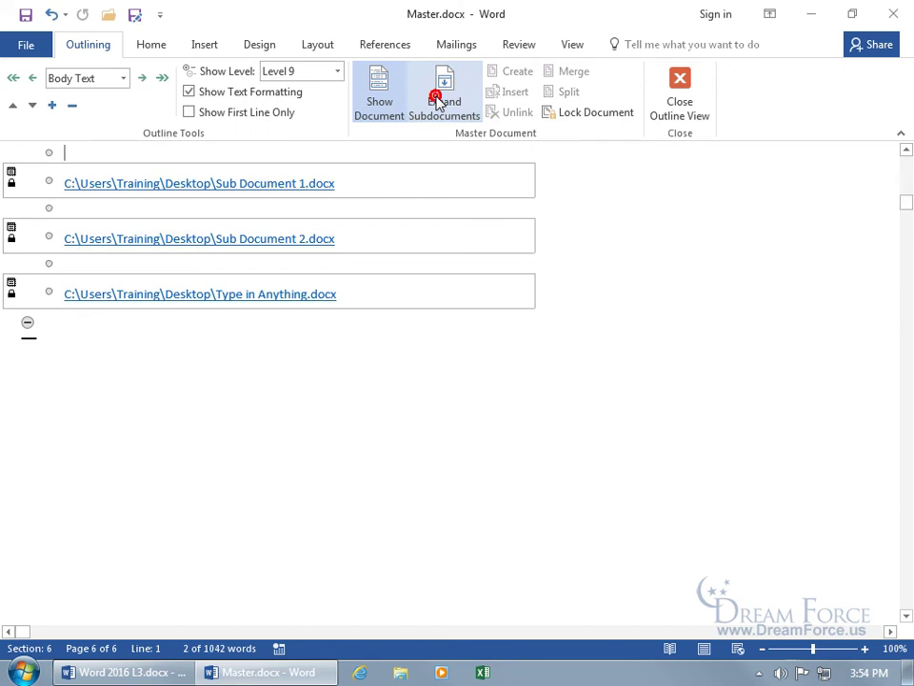
# Step: Delete the Type in Anything.docx subdocument link and save Master.docx
pyautogui.click(11, 283)
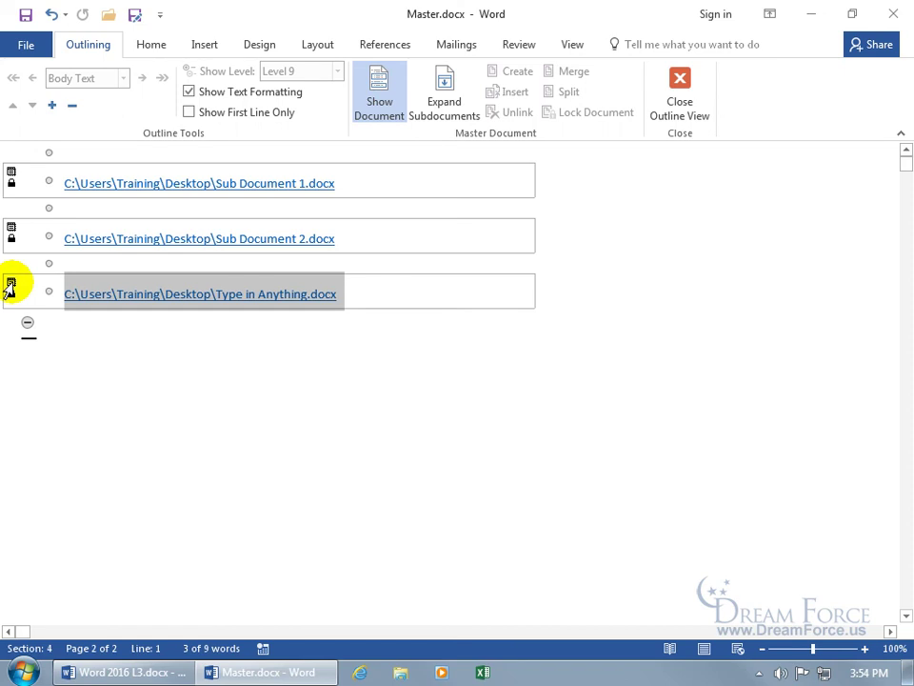
pyautogui.press('Delete')
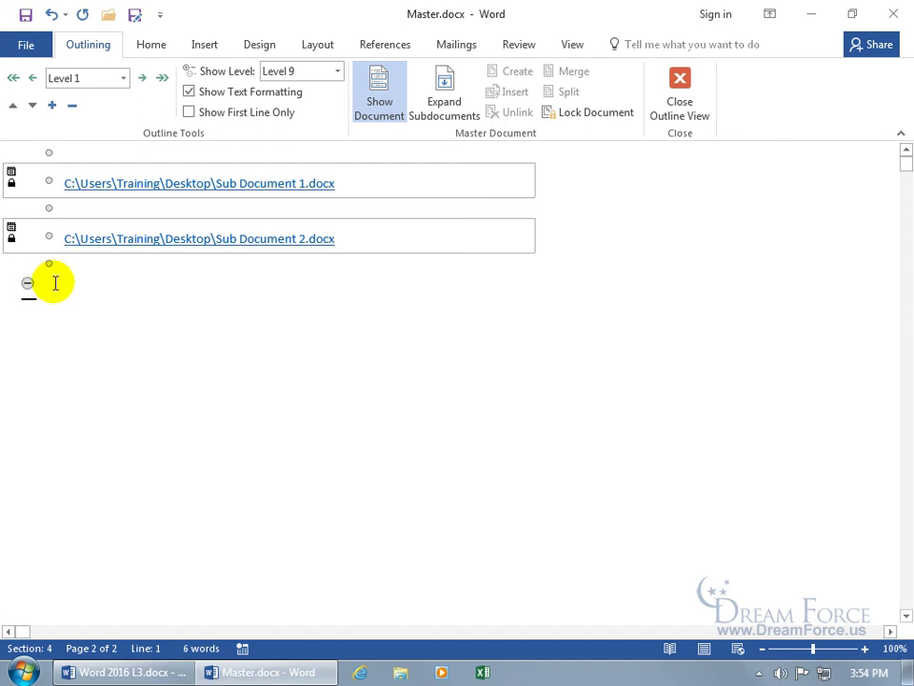
pyautogui.click(25, 14)
# Step: Minimize Word and move Type in Anything.docx beside the Sub Document files on the desktop
pyautogui.click(808, 15)
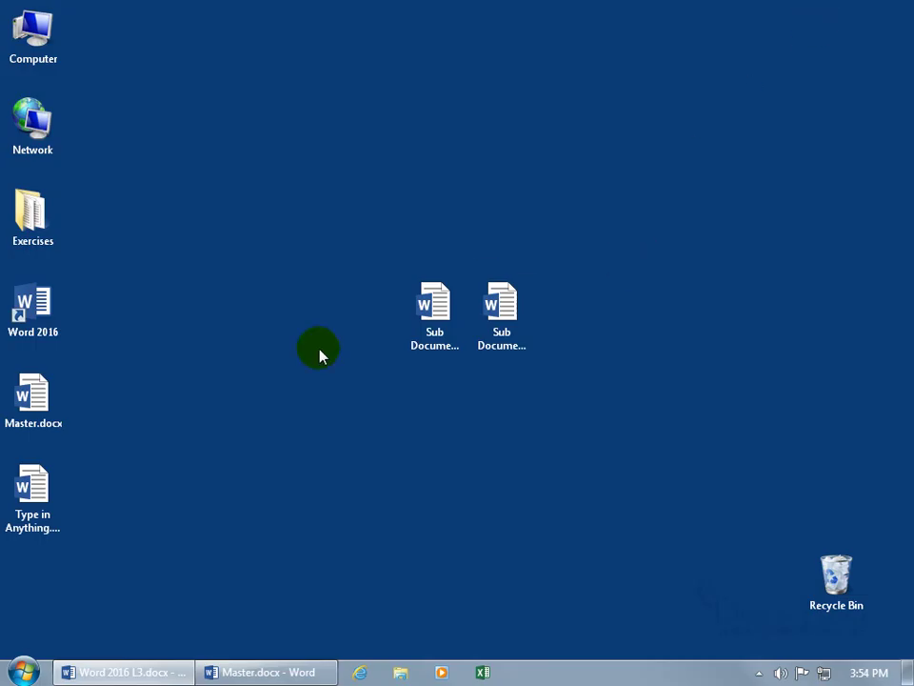
pyautogui.click(31, 489)
pyautogui.moveTo(32, 489); pyautogui.dragTo(461, 423)
# Step: Open and close Type in Anything.docx, then bring Master.docx back to the front
pyautogui.doubleClick(455, 419)
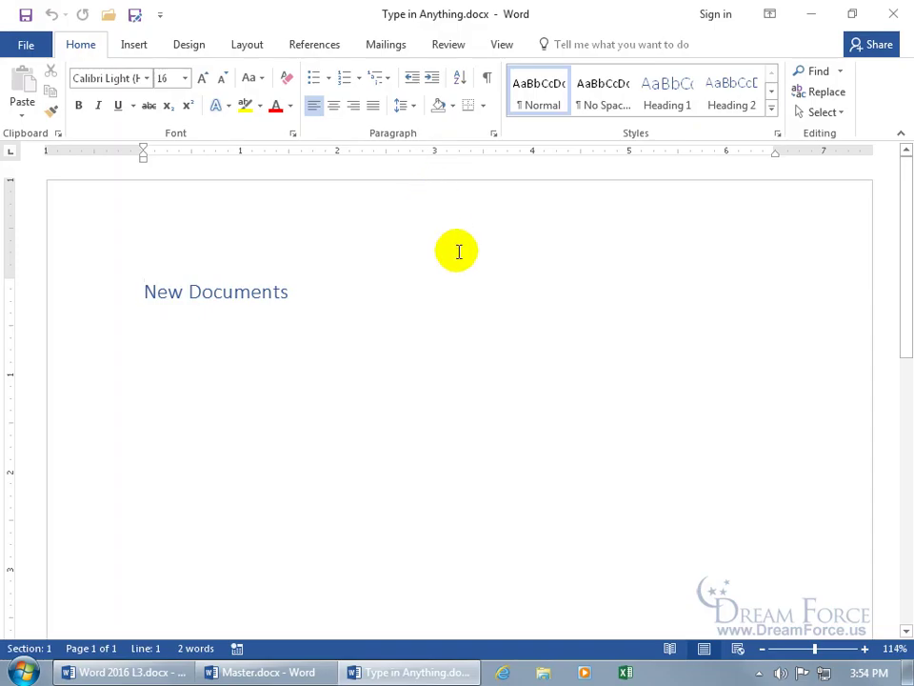
pyautogui.click(893, 14)
pyautogui.click(281, 669)
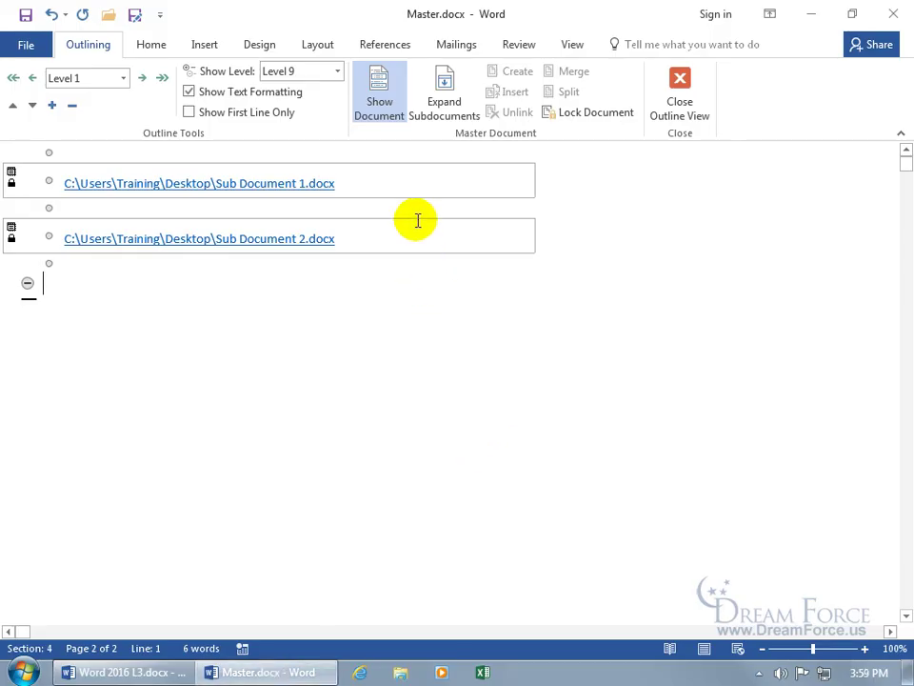
# Step: Expand the subdocuments and unlink Sub Document 1 into the master's own text
pyautogui.click(389, 183)
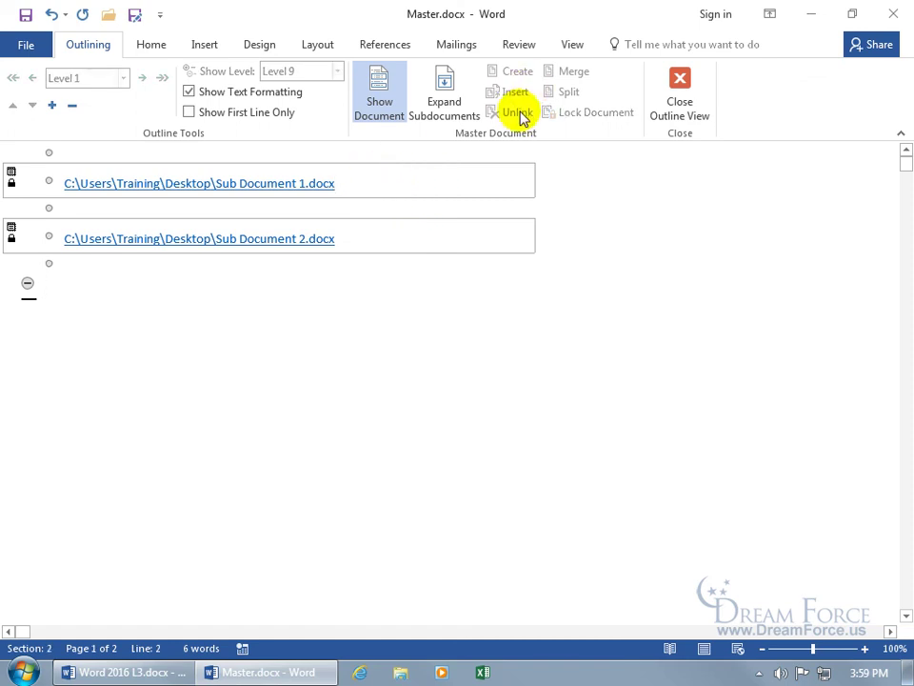
pyautogui.click(443, 94)
pyautogui.click(310, 250)
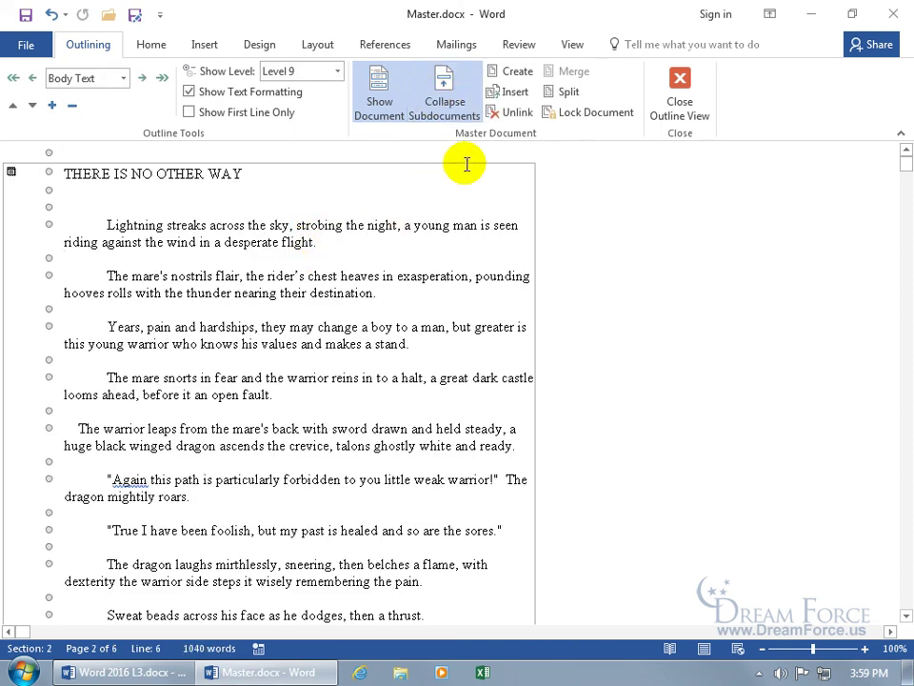
pyautogui.click(511, 114)
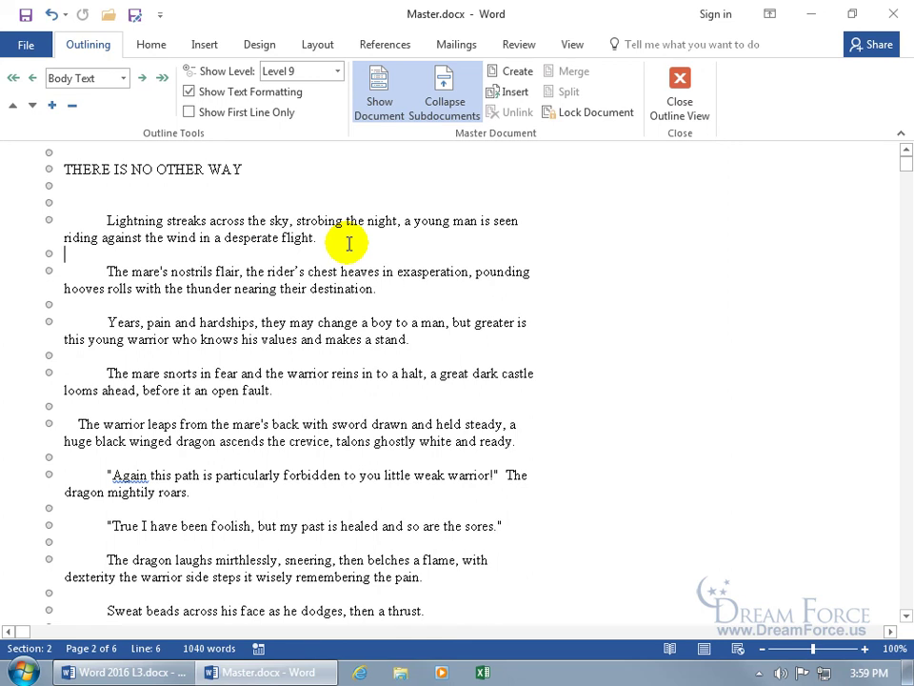
# Step: Append 'yyy' to the title THERE IS NO OTHER WAY and save Master.docx
pyautogui.click(272, 169)
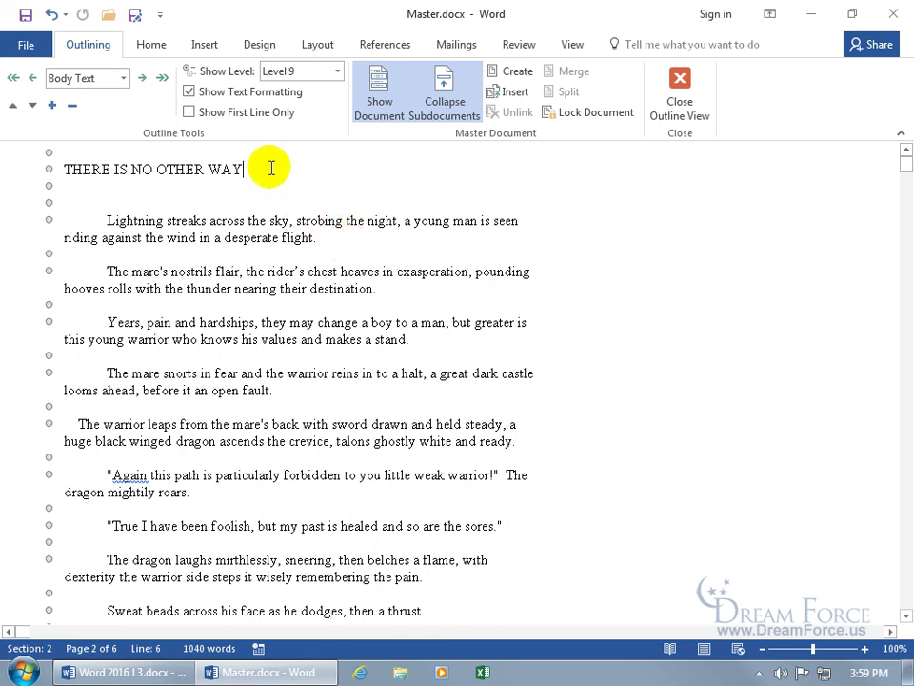
pyautogui.write('yyy')
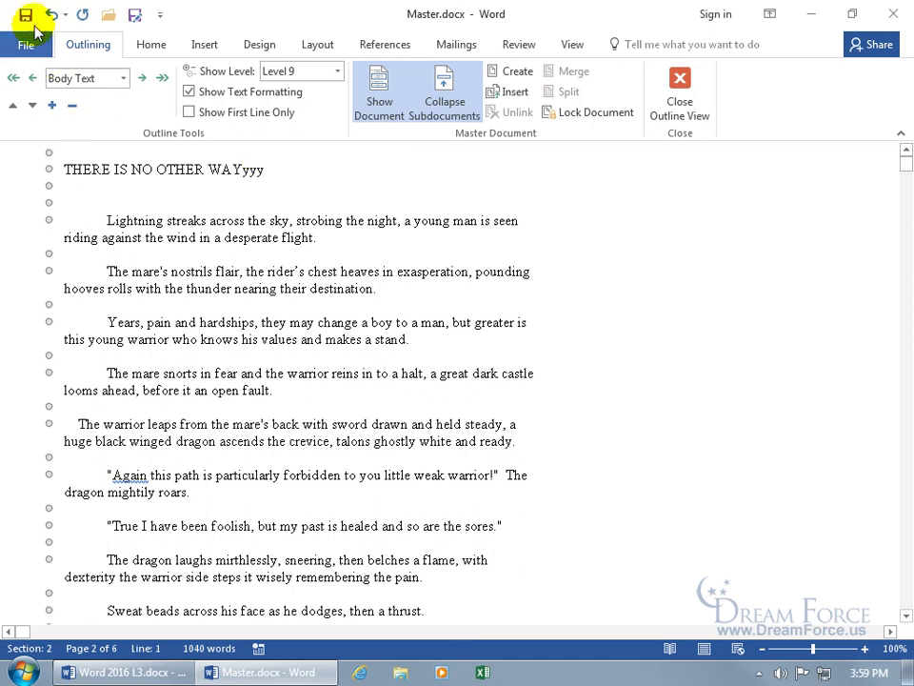
pyautogui.click(25, 14)
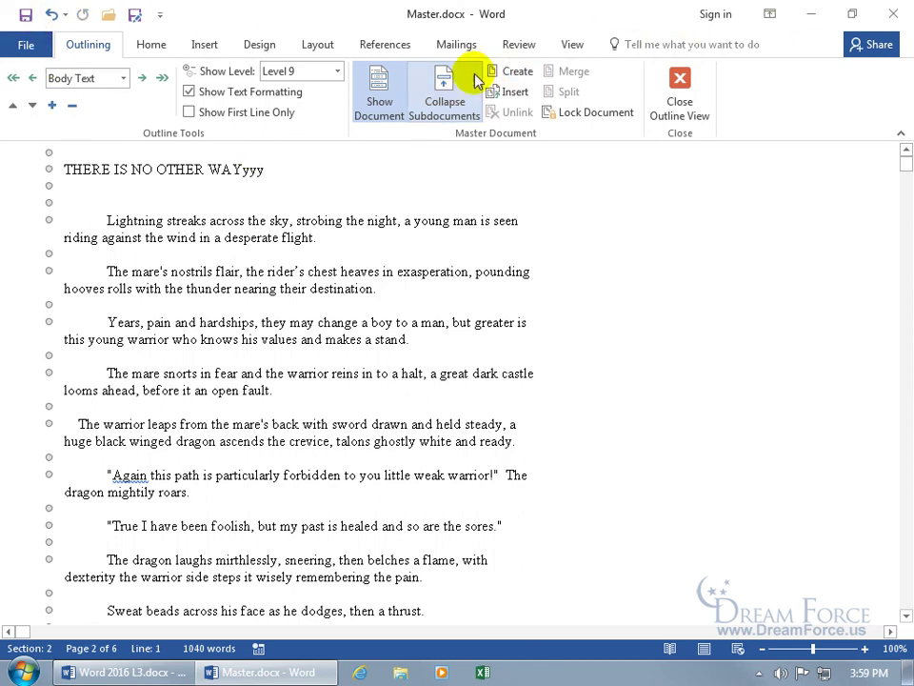
pyautogui.click(458, 84)
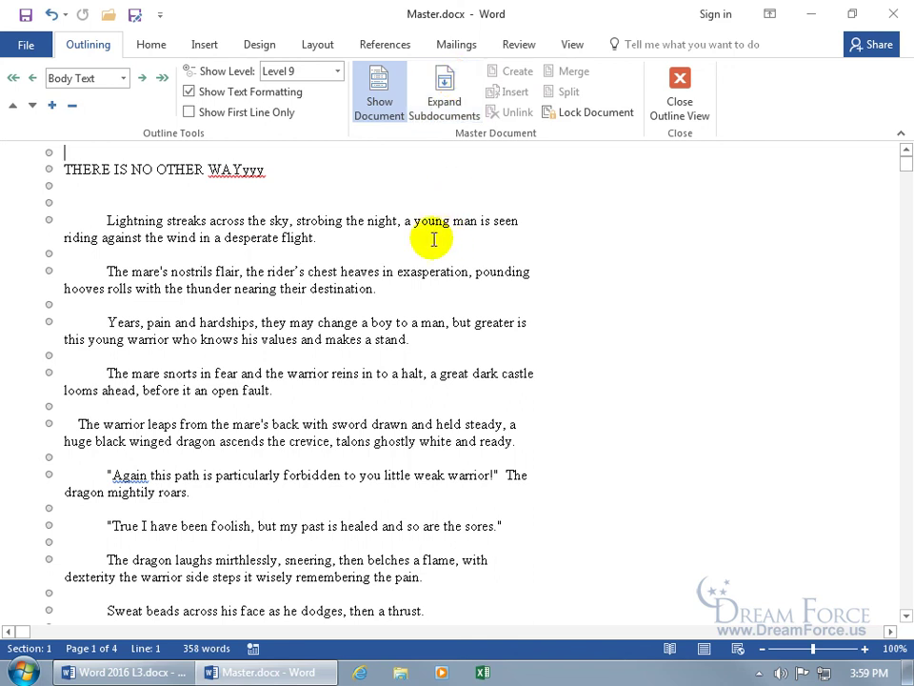
pyautogui.scroll(-9, 357, 235)
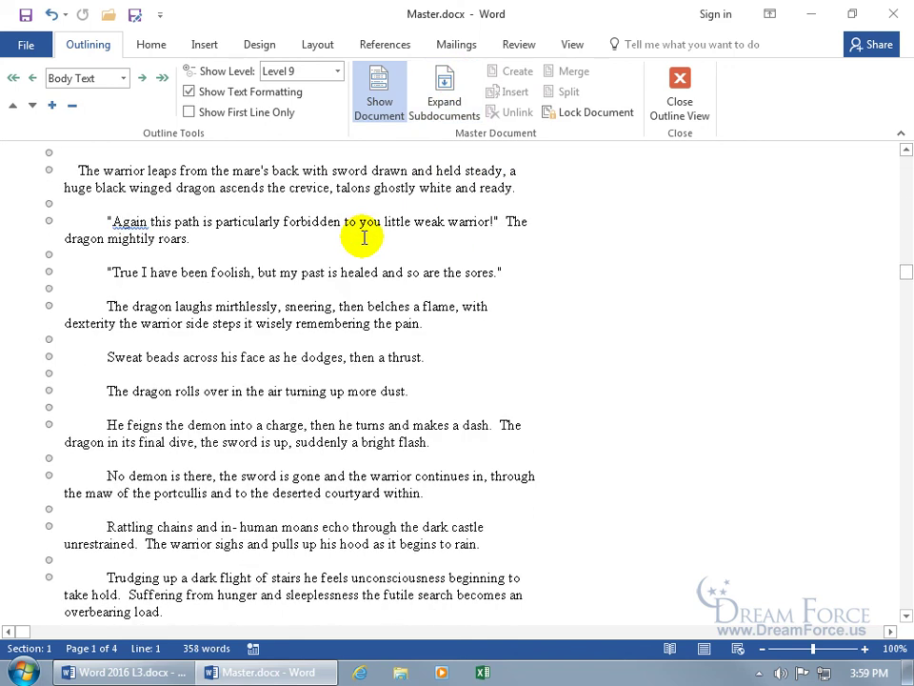
pyautogui.scroll(-5, 362, 246)
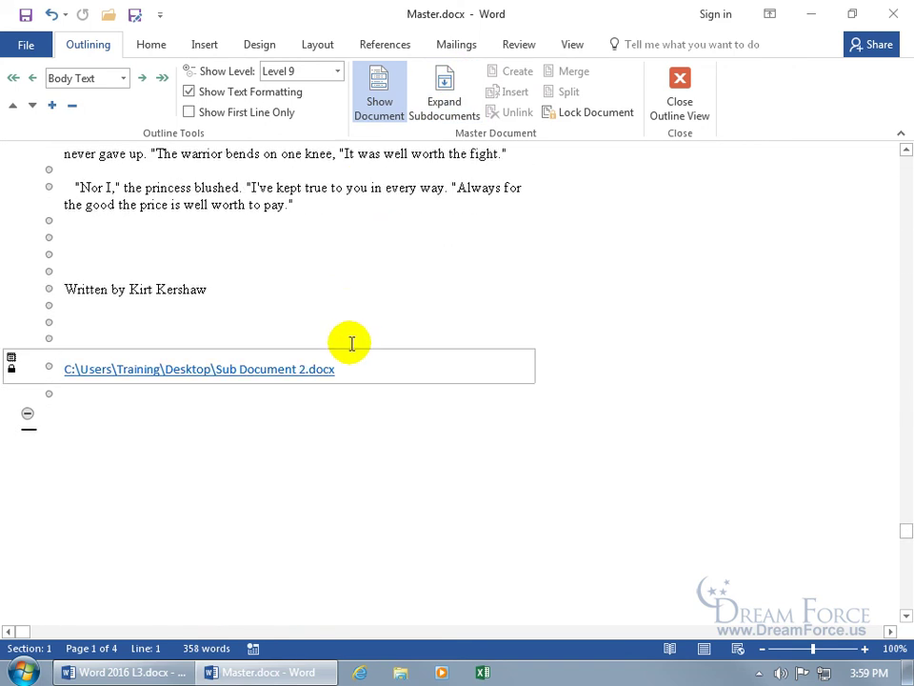
pyautogui.click(443, 95)
pyautogui.scroll(-10, 421, 362)
pyautogui.scroll(-5, 423, 362)
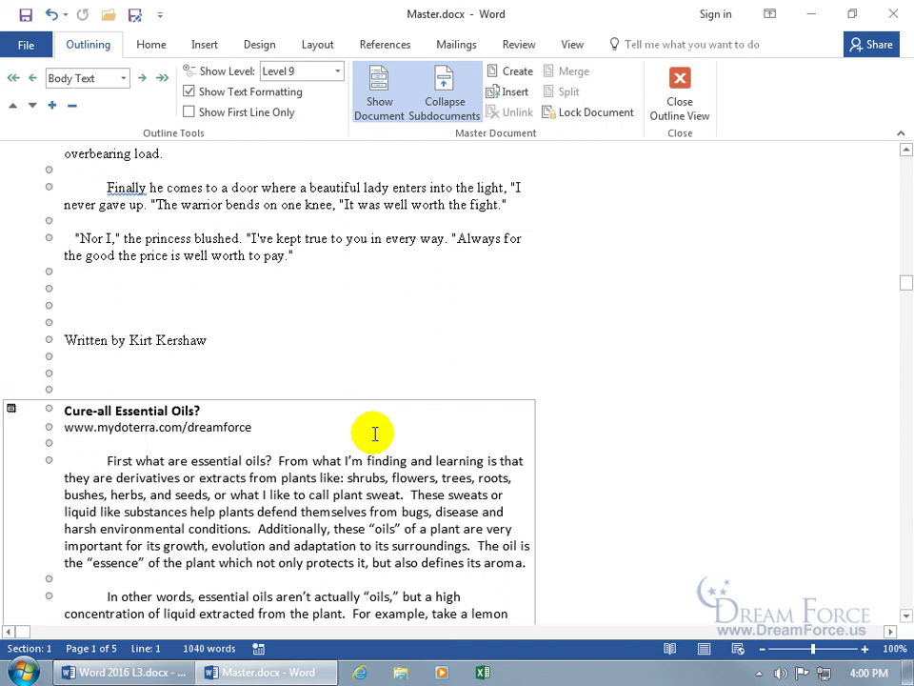
pyautogui.click(810, 14)
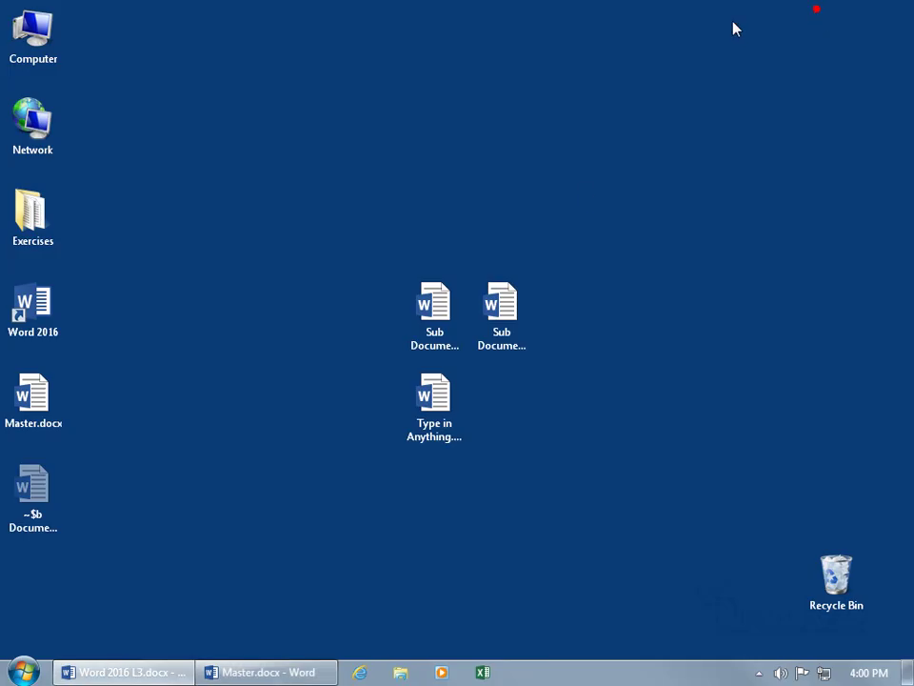
pyautogui.click(431, 302)
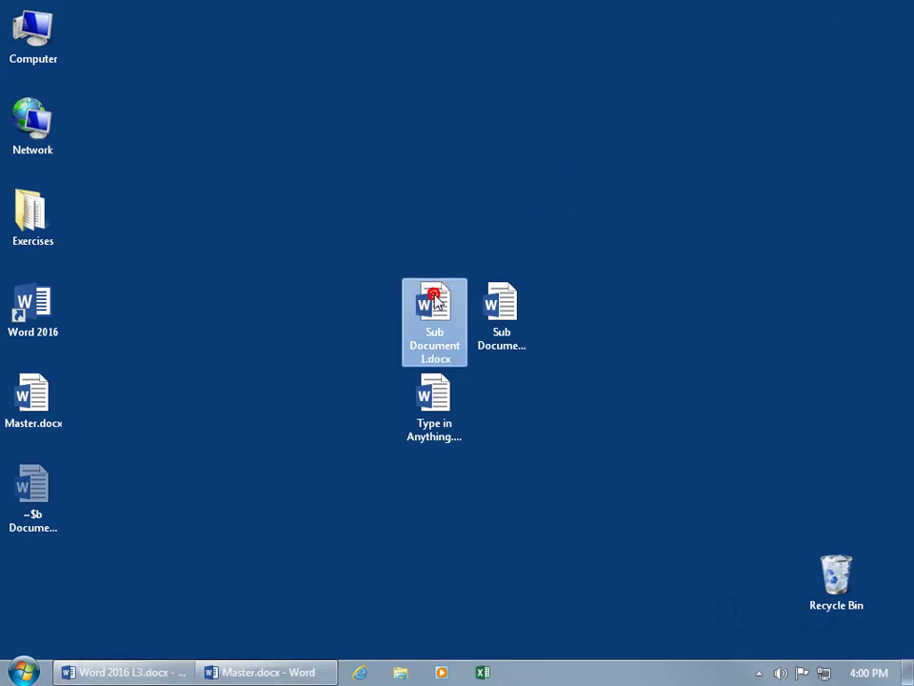
pyautogui.doubleClick(434, 300)
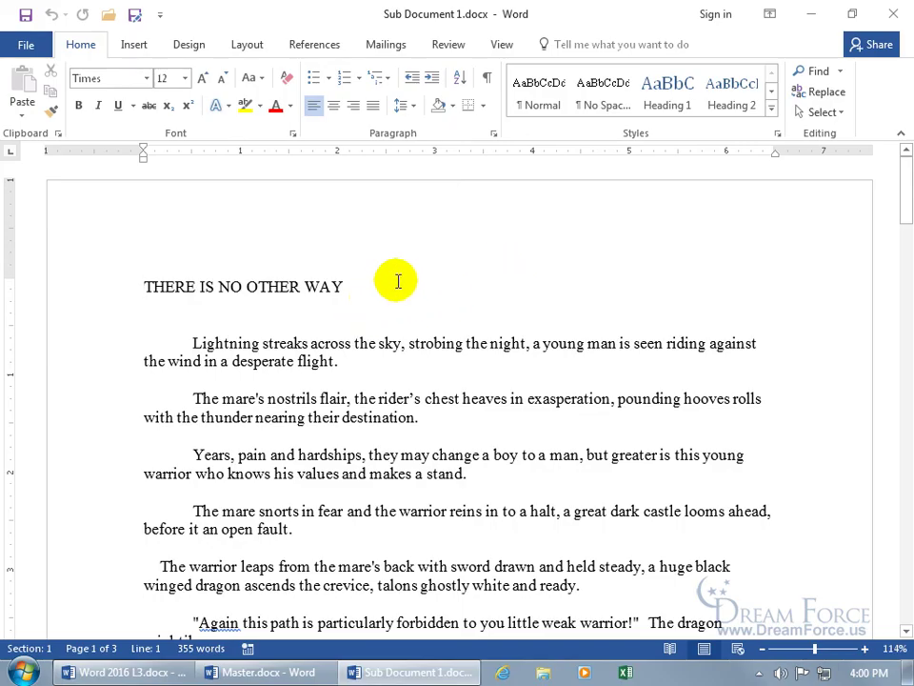
pyautogui.click(893, 17)
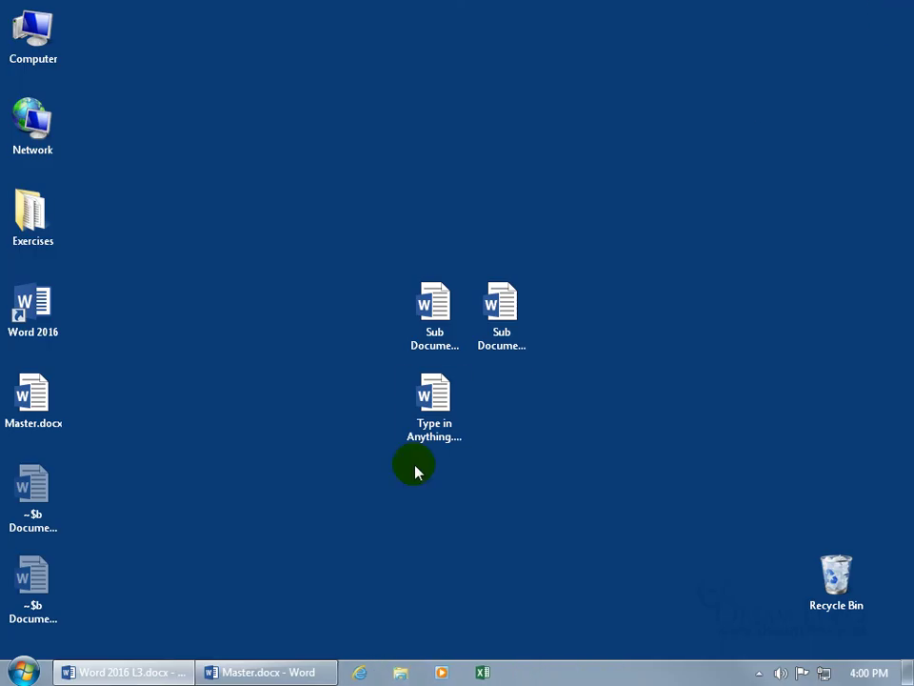
pyautogui.click(294, 672)
pyautogui.scroll(15, 391, 352)
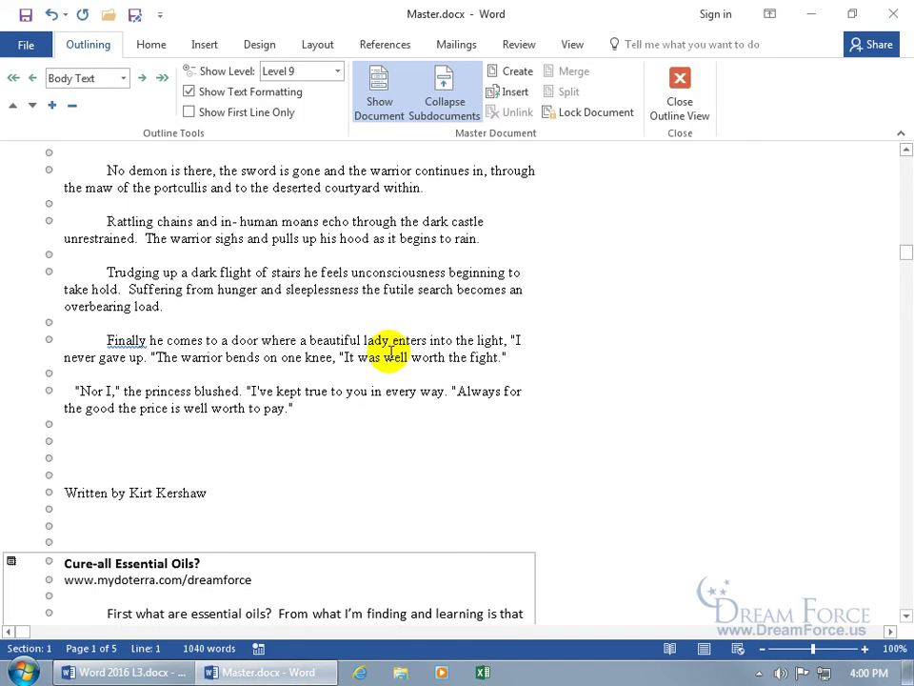